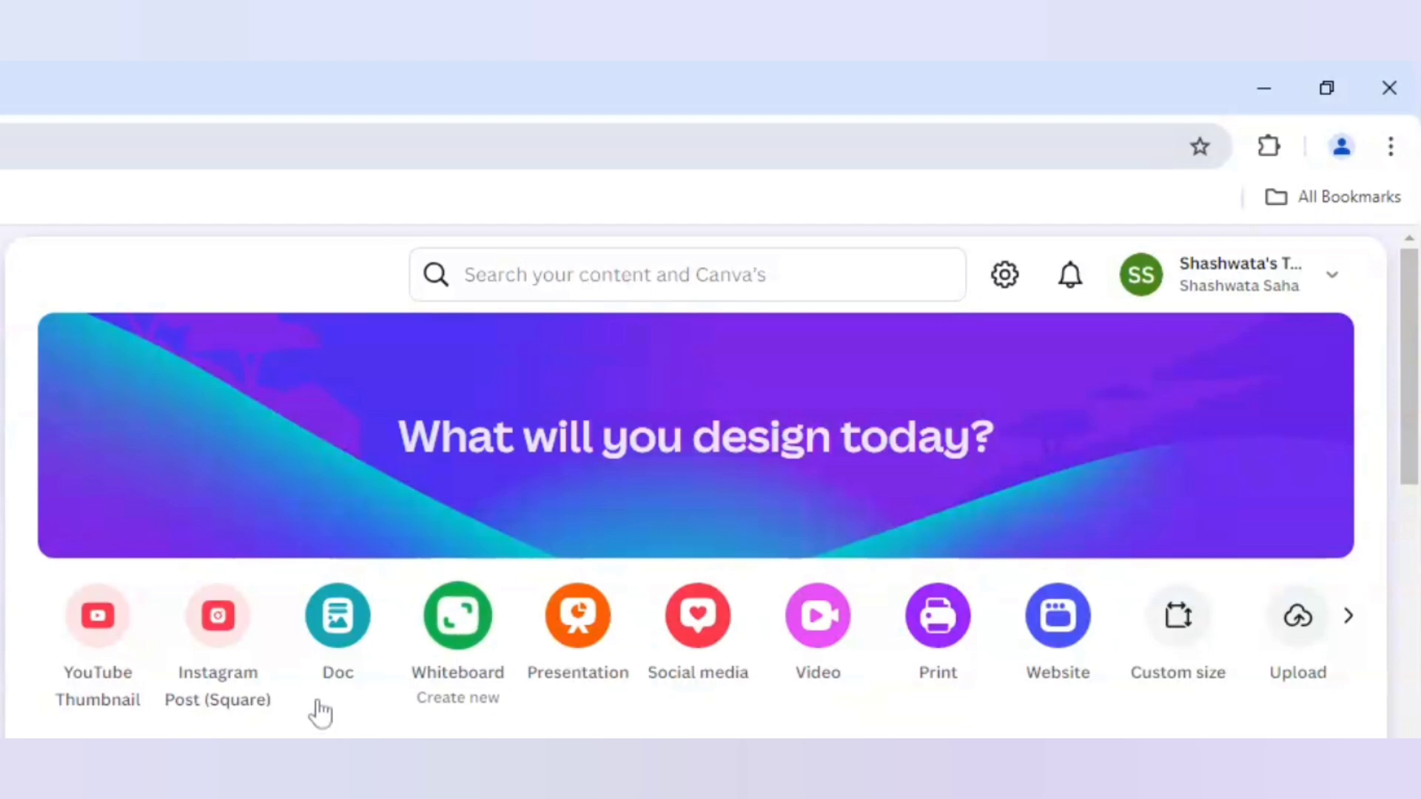
Create a blank YouTube Thumbnail design and place the recently used "Woman in Yellow Dress Holding a Rose" photo on it.
left_click(92, 649)
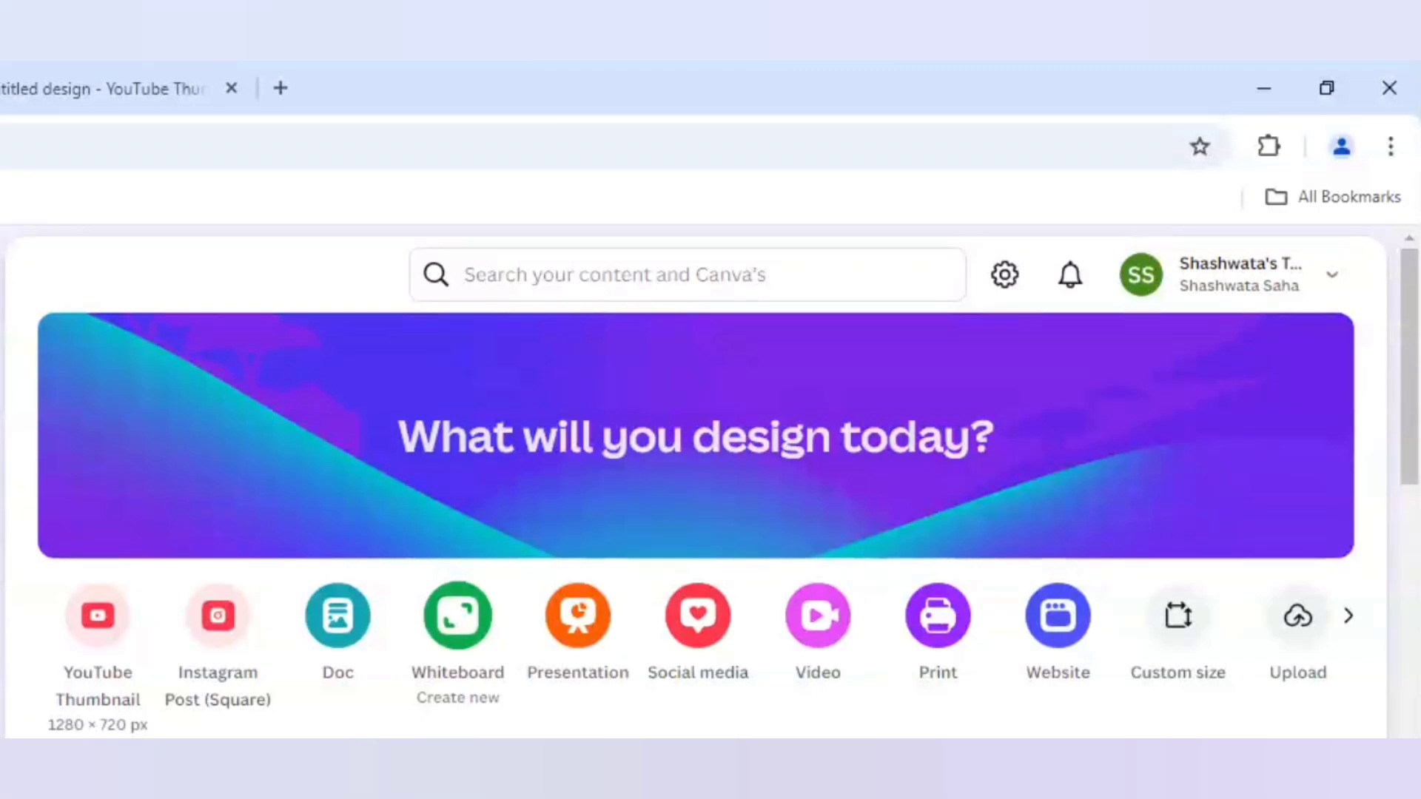
left_click(74, 101)
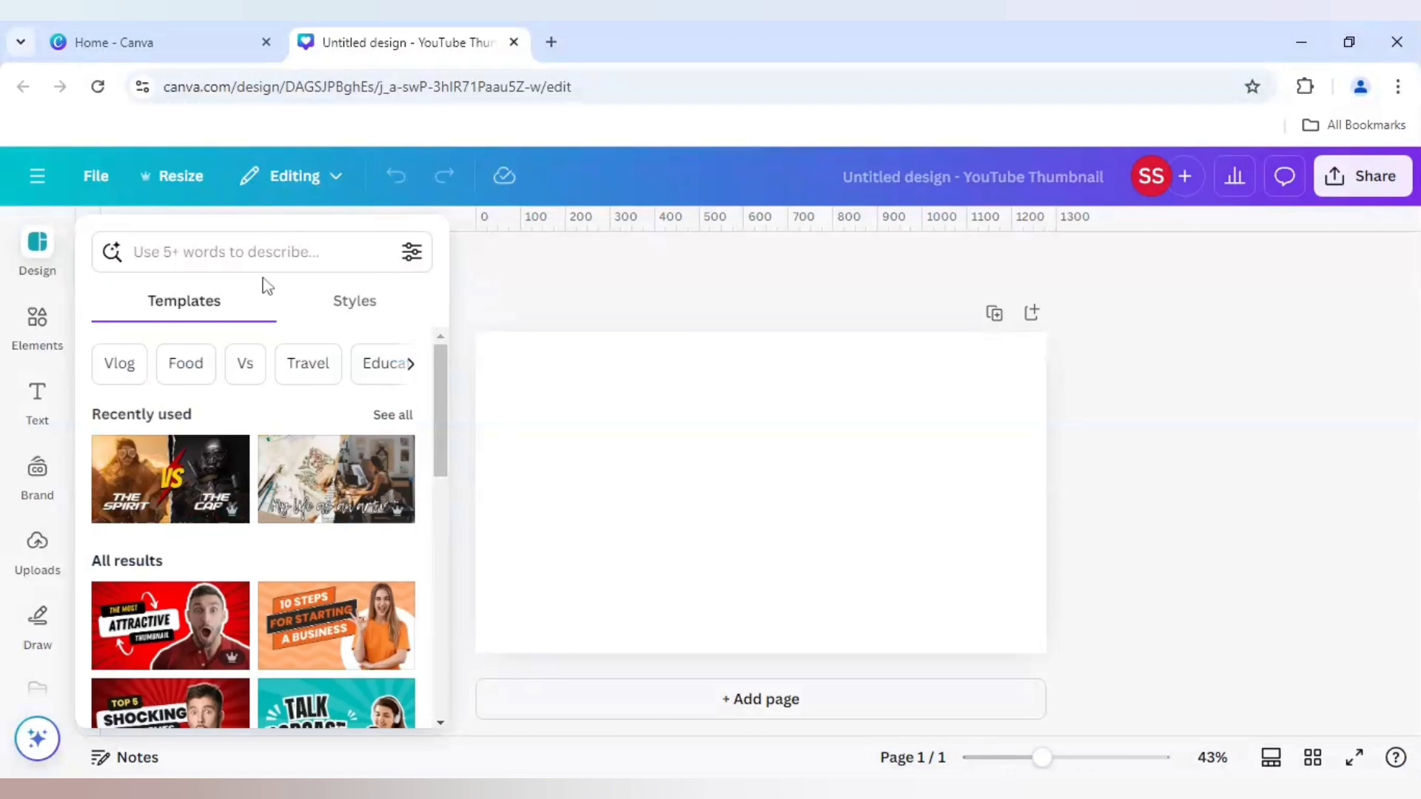
left_click(37, 319)
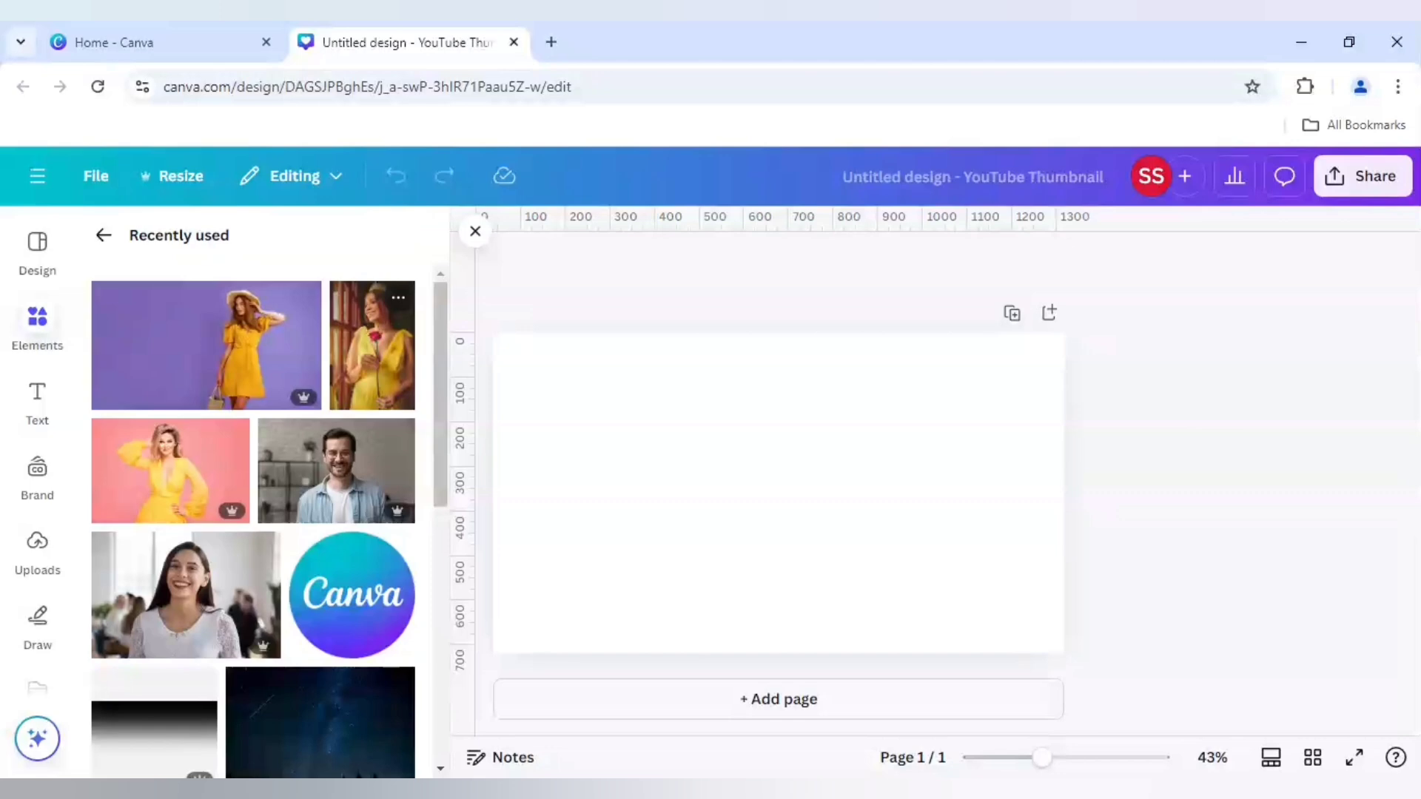
left_click(400, 299)
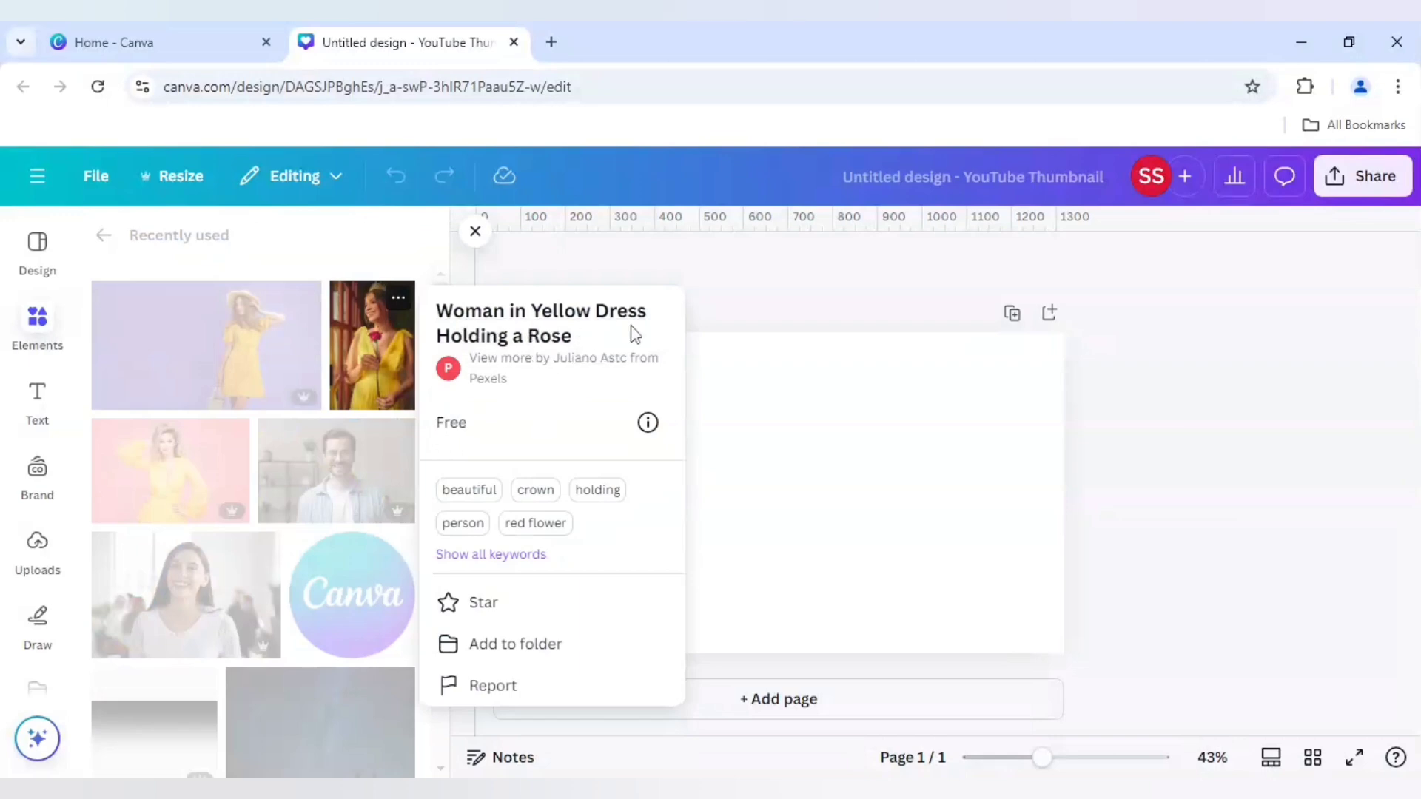
left_click(386, 349)
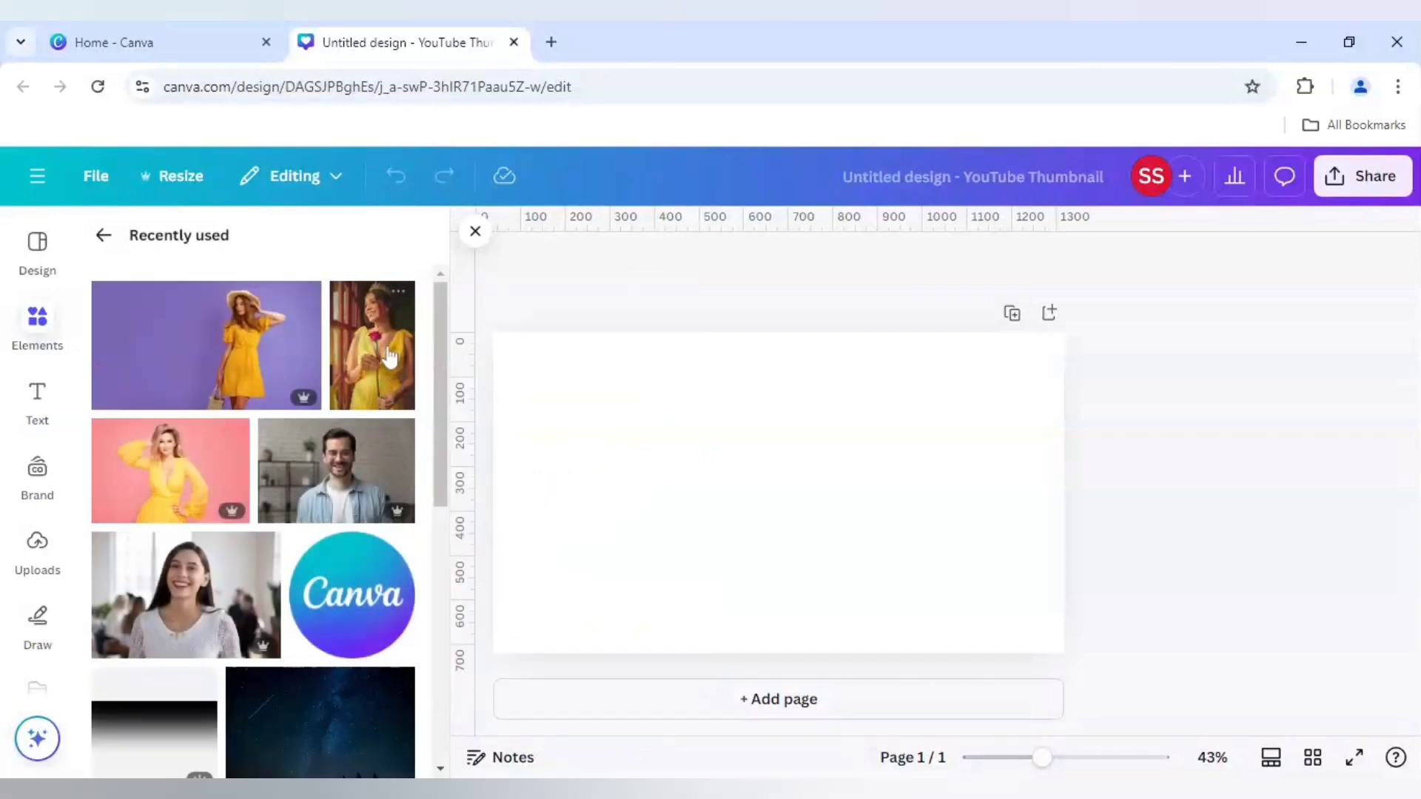
left_click(390, 358)
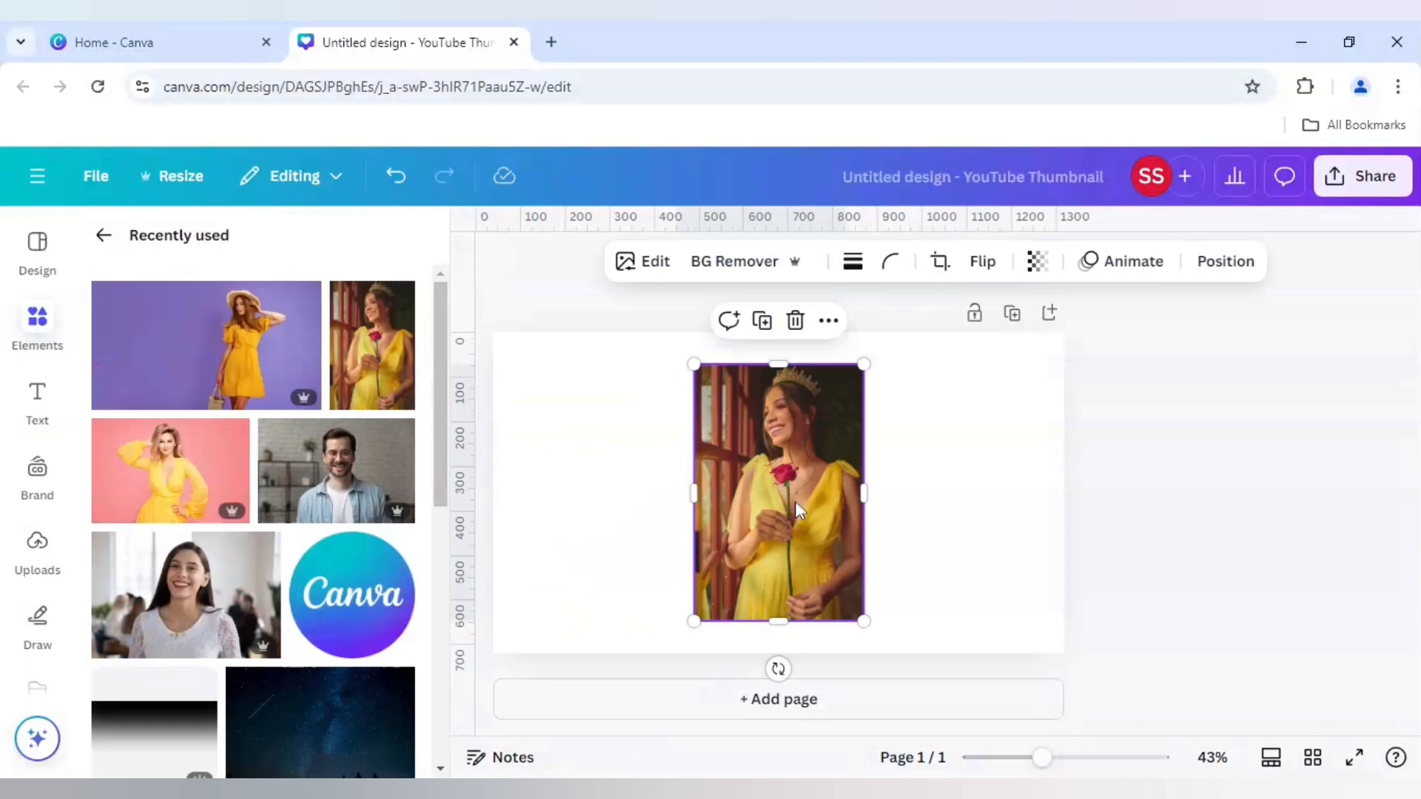
Enlarge the photo to full page height, crop a strip off its left side, and align it with the page's left edge.
left_click_drag(796, 505, 598, 472)
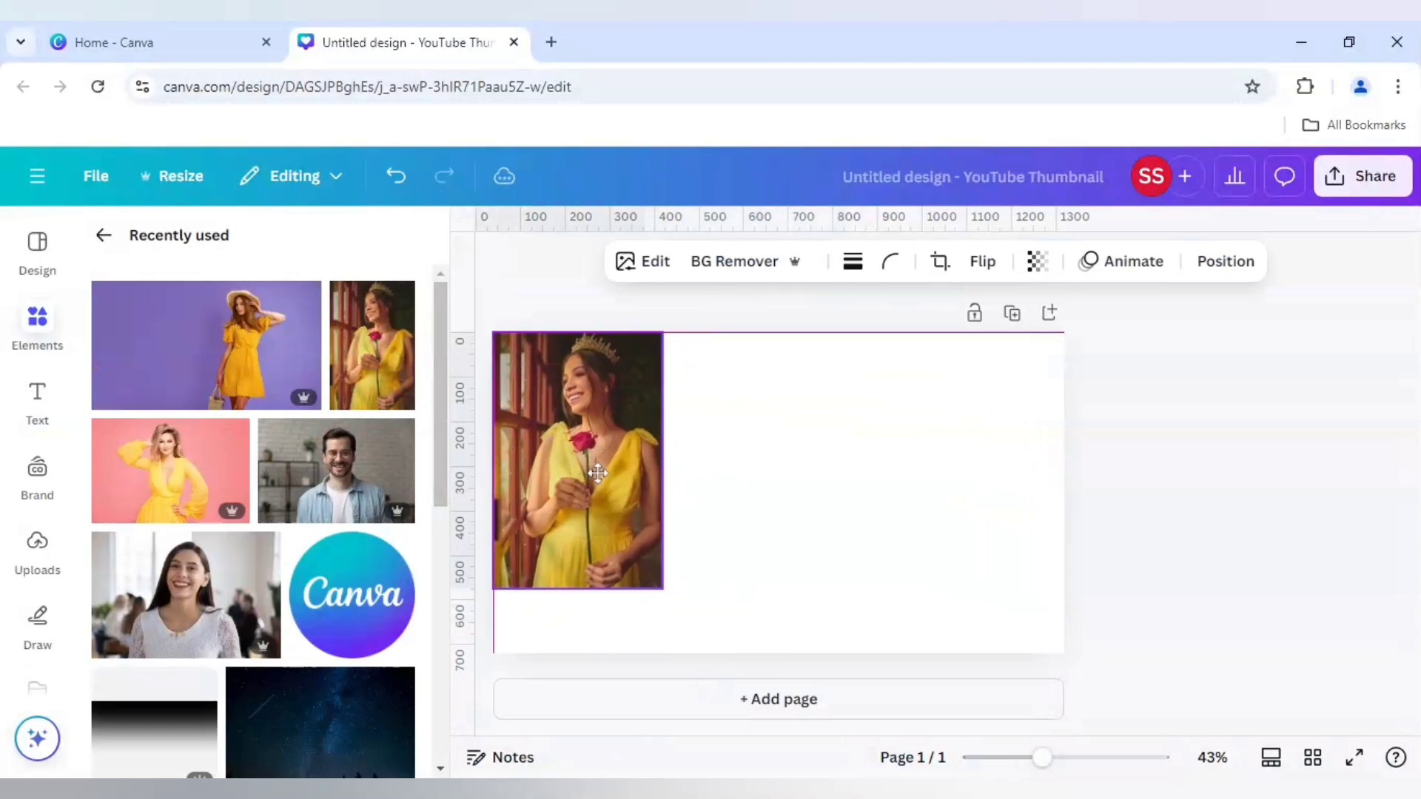
left_click_drag(663, 589, 697, 648)
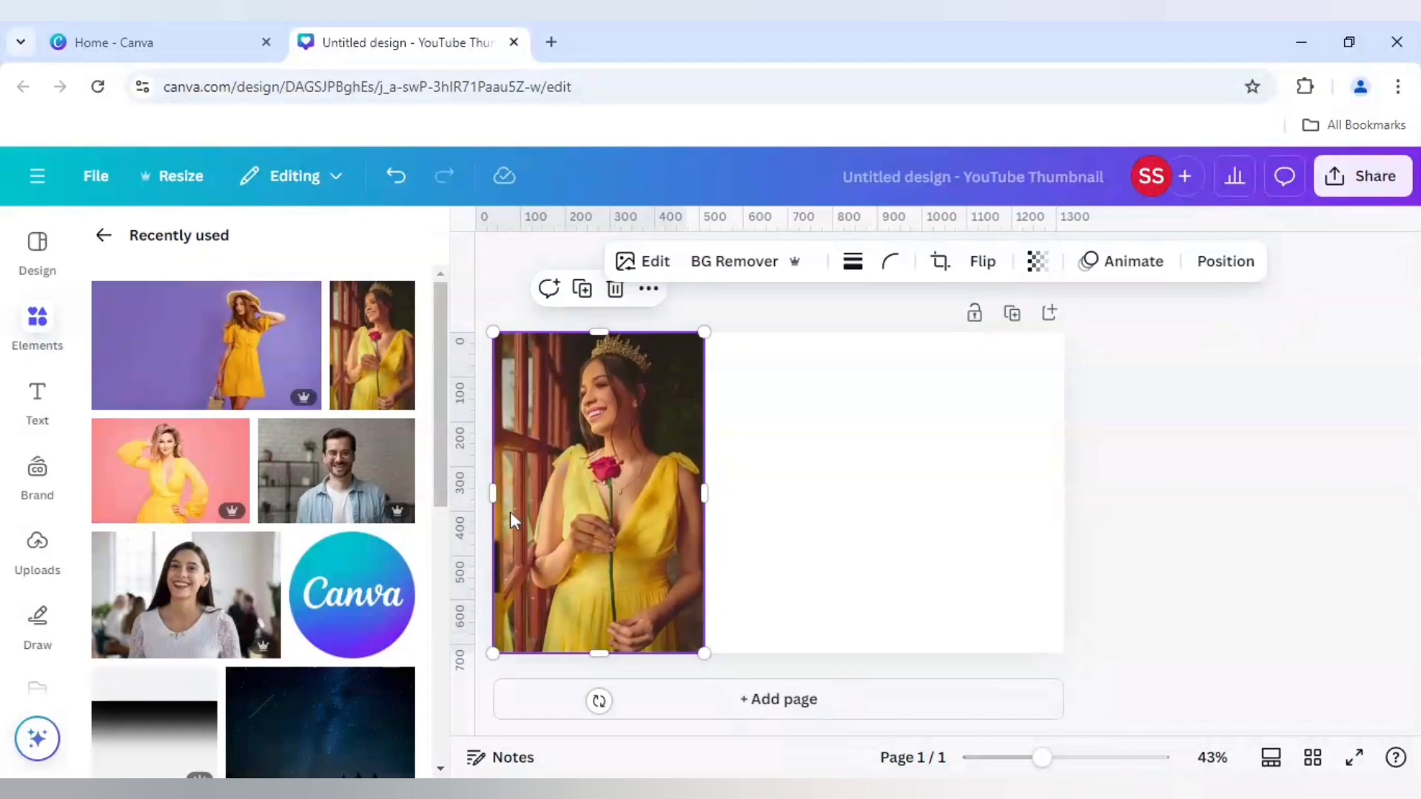
left_click_drag(494, 493, 534, 494)
left_click_drag(615, 516, 573, 517)
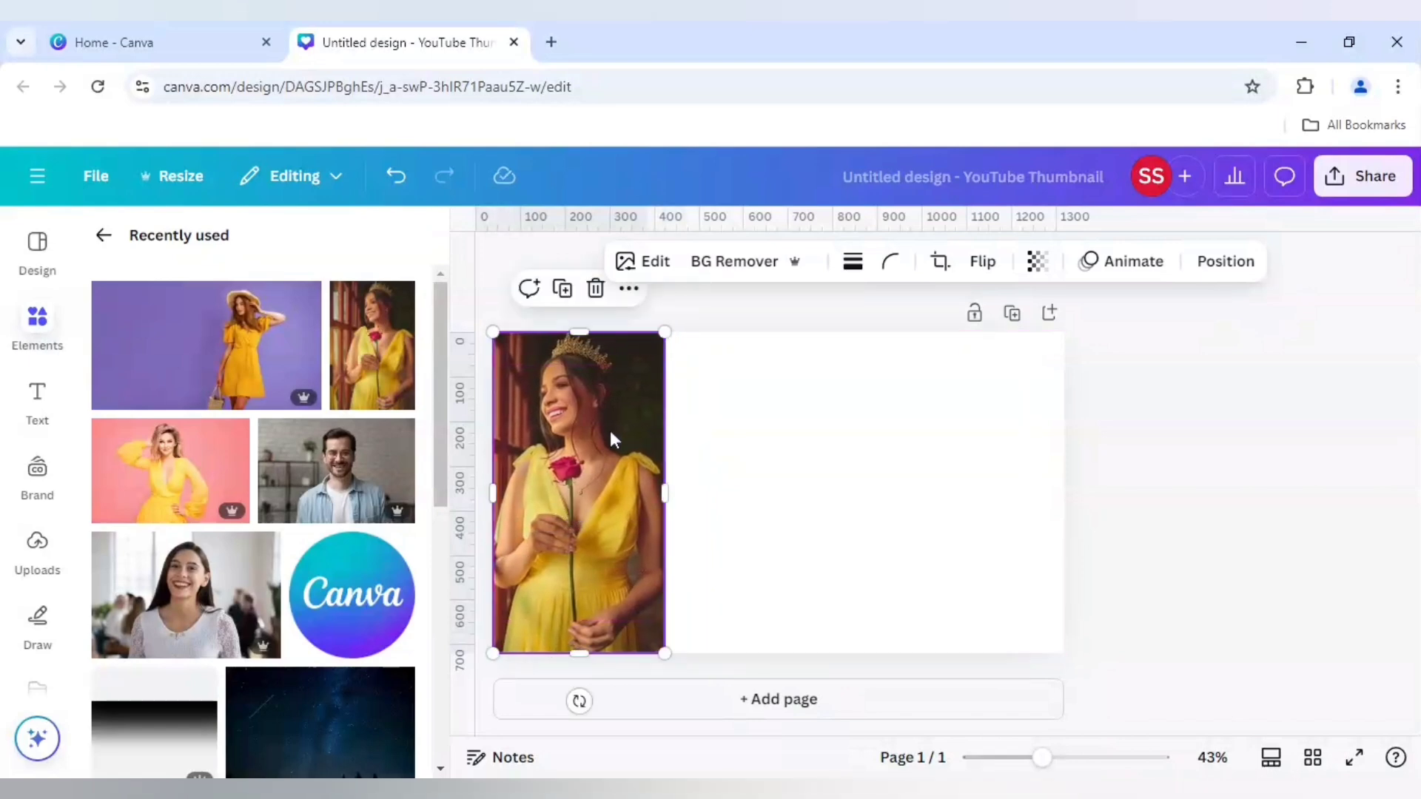
Duplicate the cropped photo twice and space the three copies evenly across the full page width.
left_click(562, 290)
left_click_drag(580, 451, 744, 444)
left_click(736, 290)
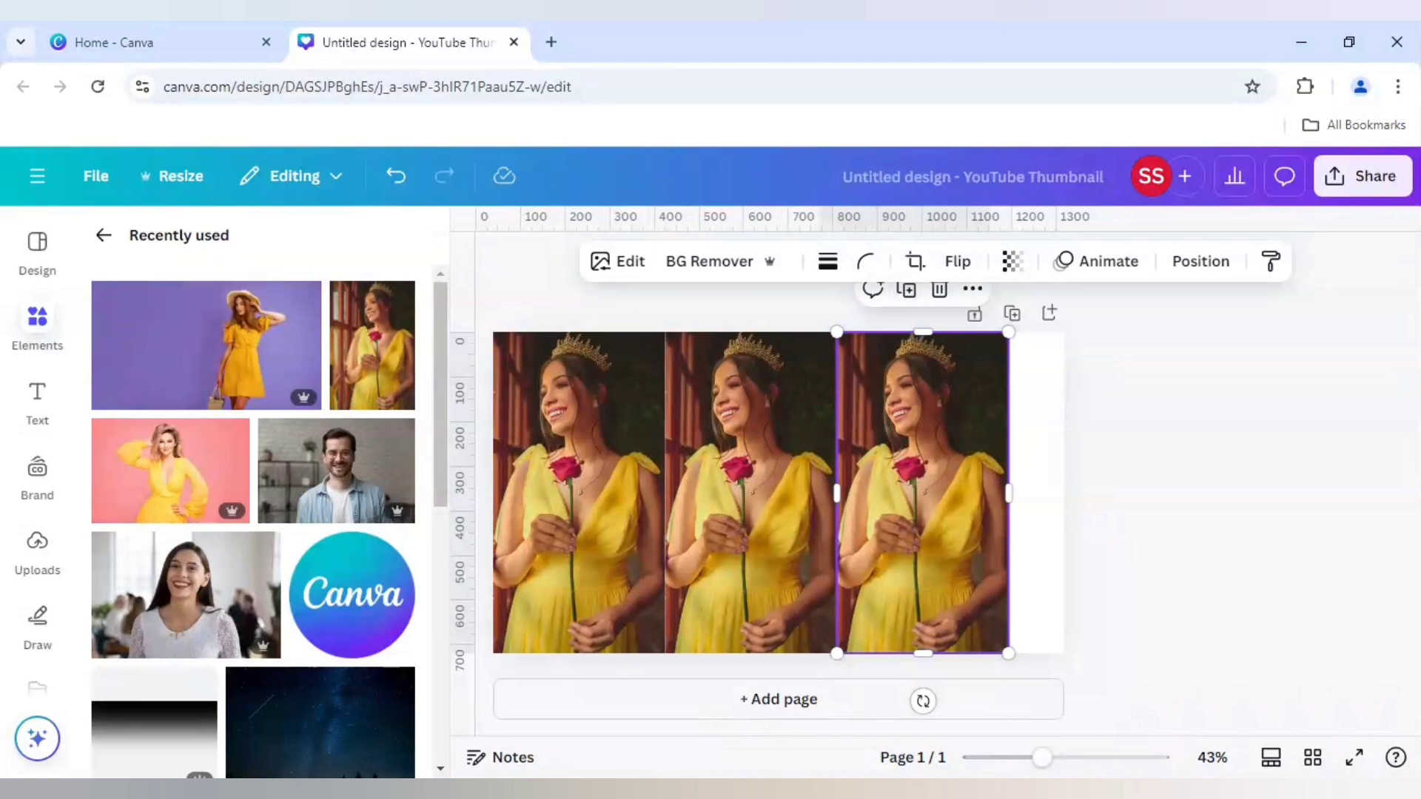
left_click_drag(907, 462, 962, 464)
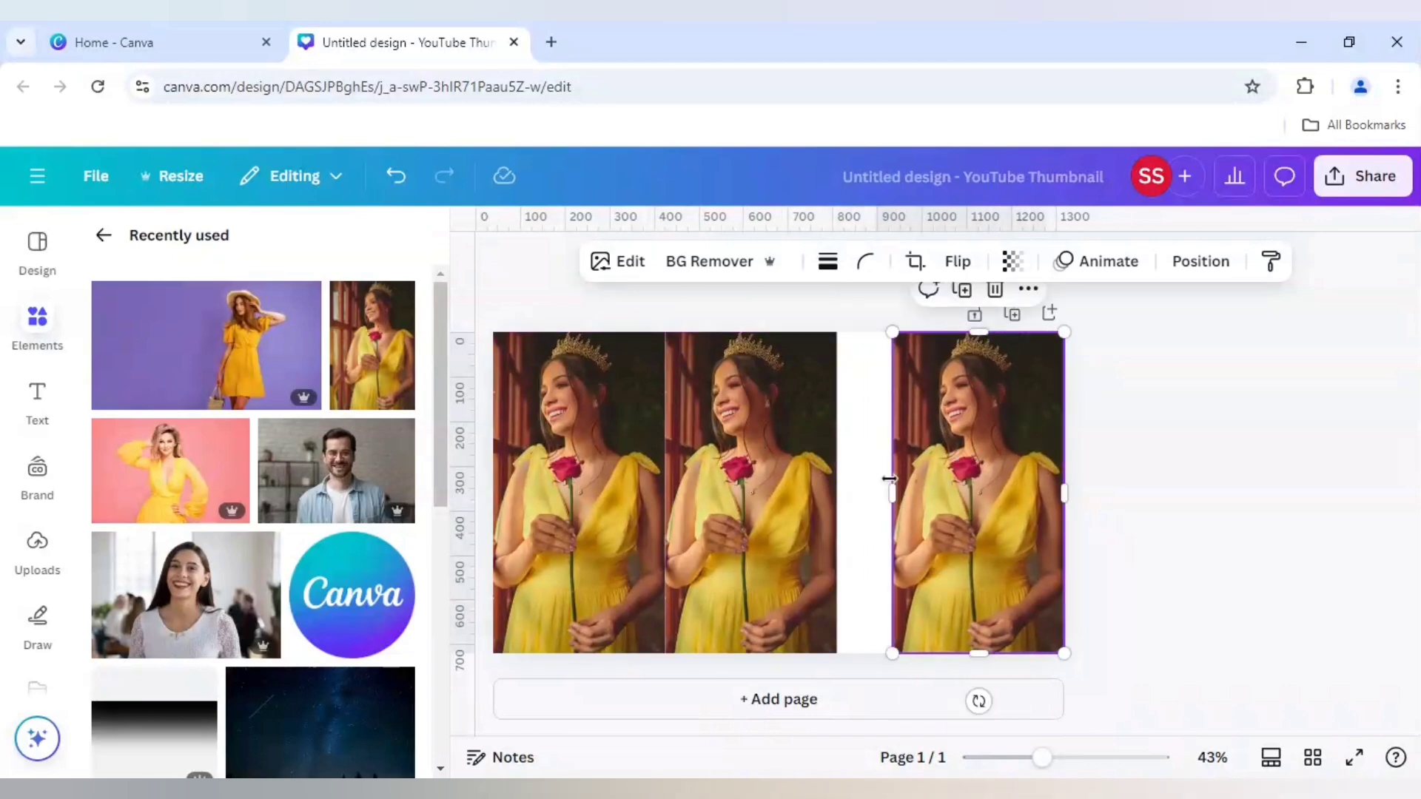
left_click(811, 481)
left_click_drag(805, 481, 830, 483)
left_click(1178, 541)
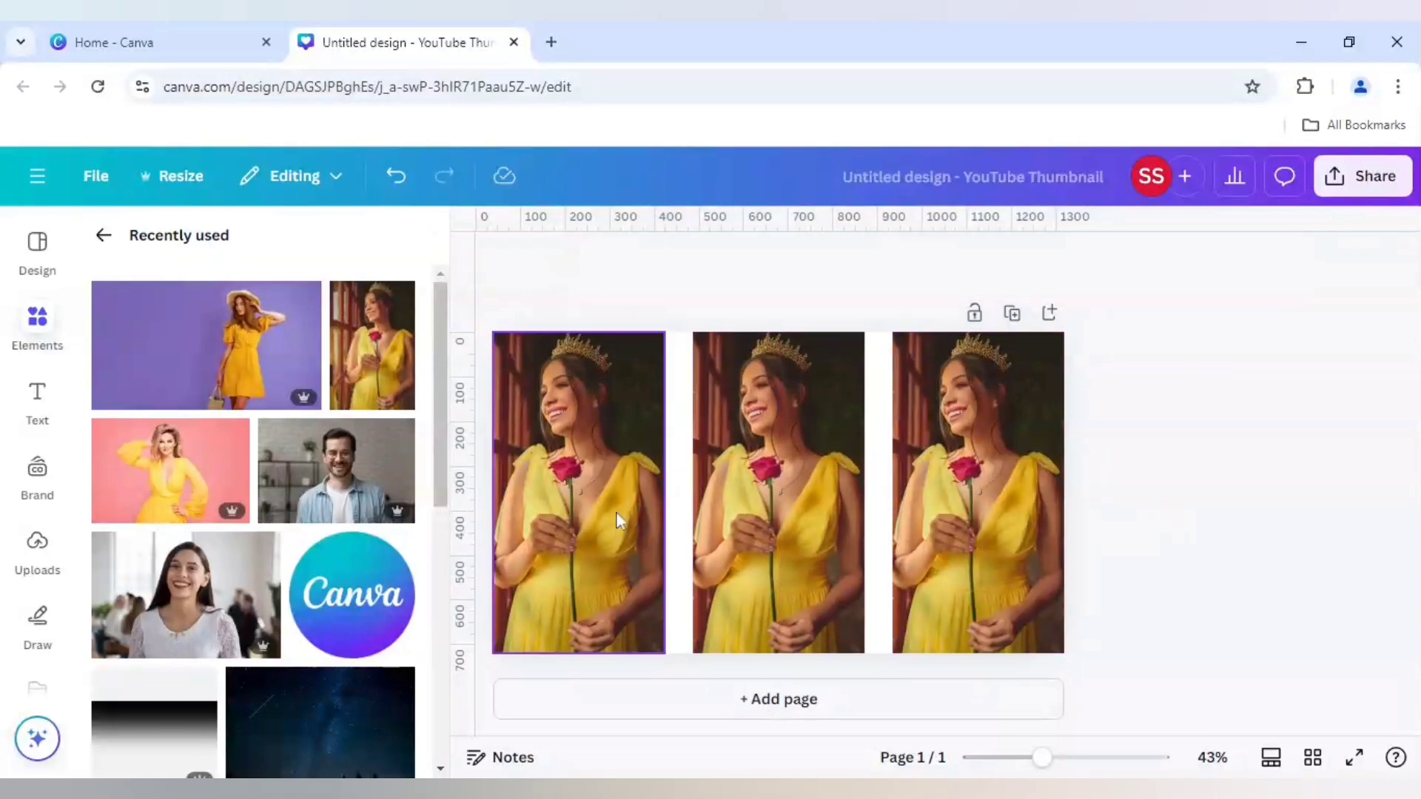
Recolour the dress in the middle photo light blue by setting its yellow tone's hue to about 71 and raising the saturation.
left_click(725, 538)
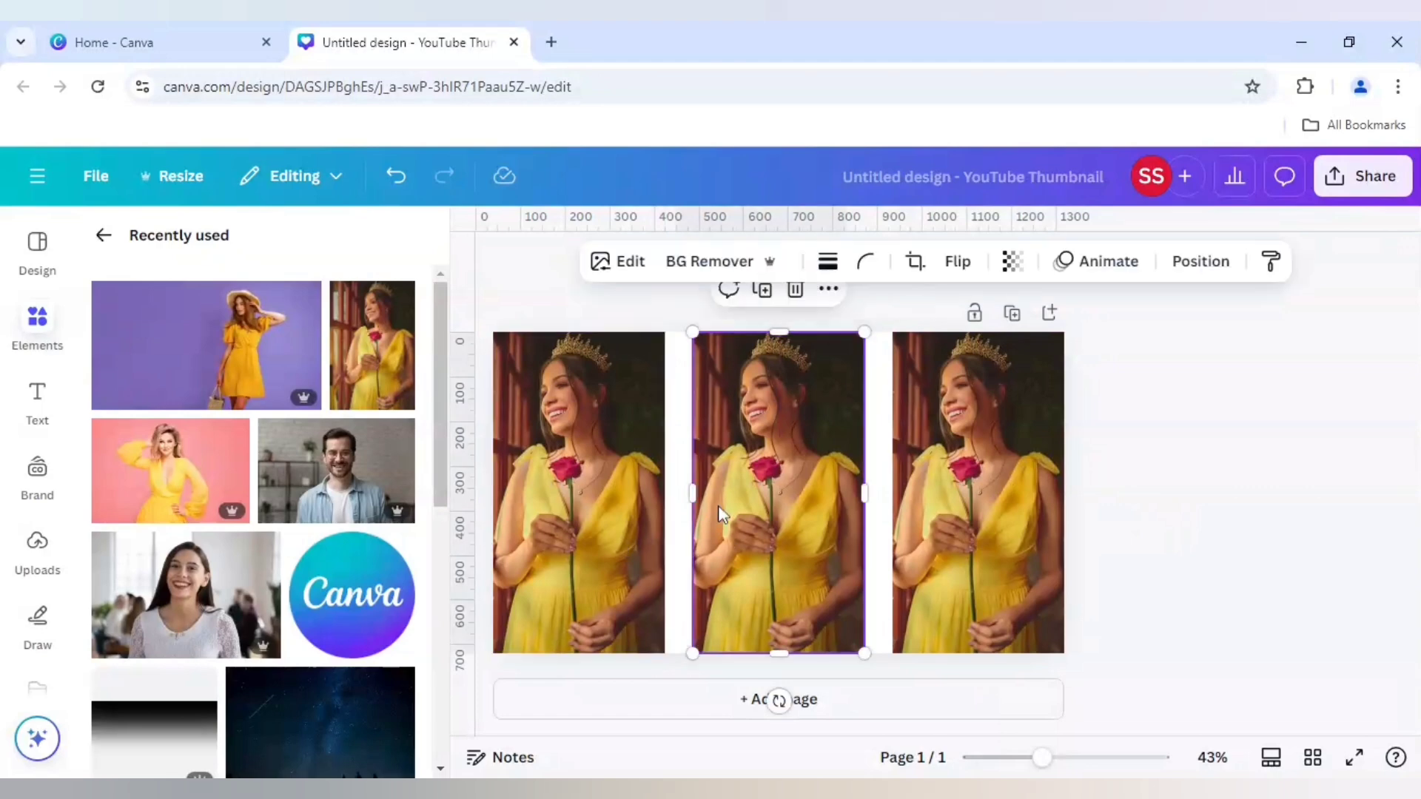
left_click(608, 275)
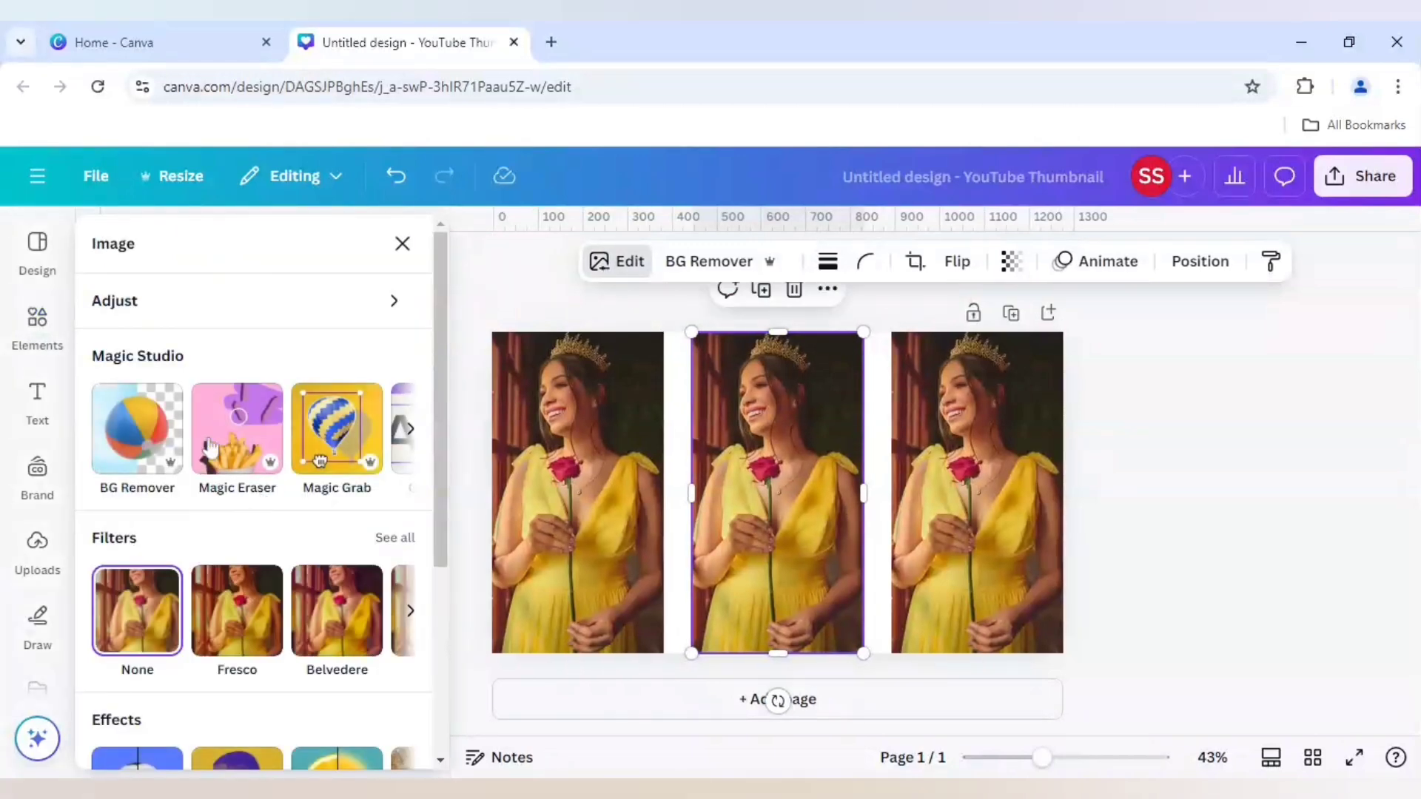
left_click(190, 309)
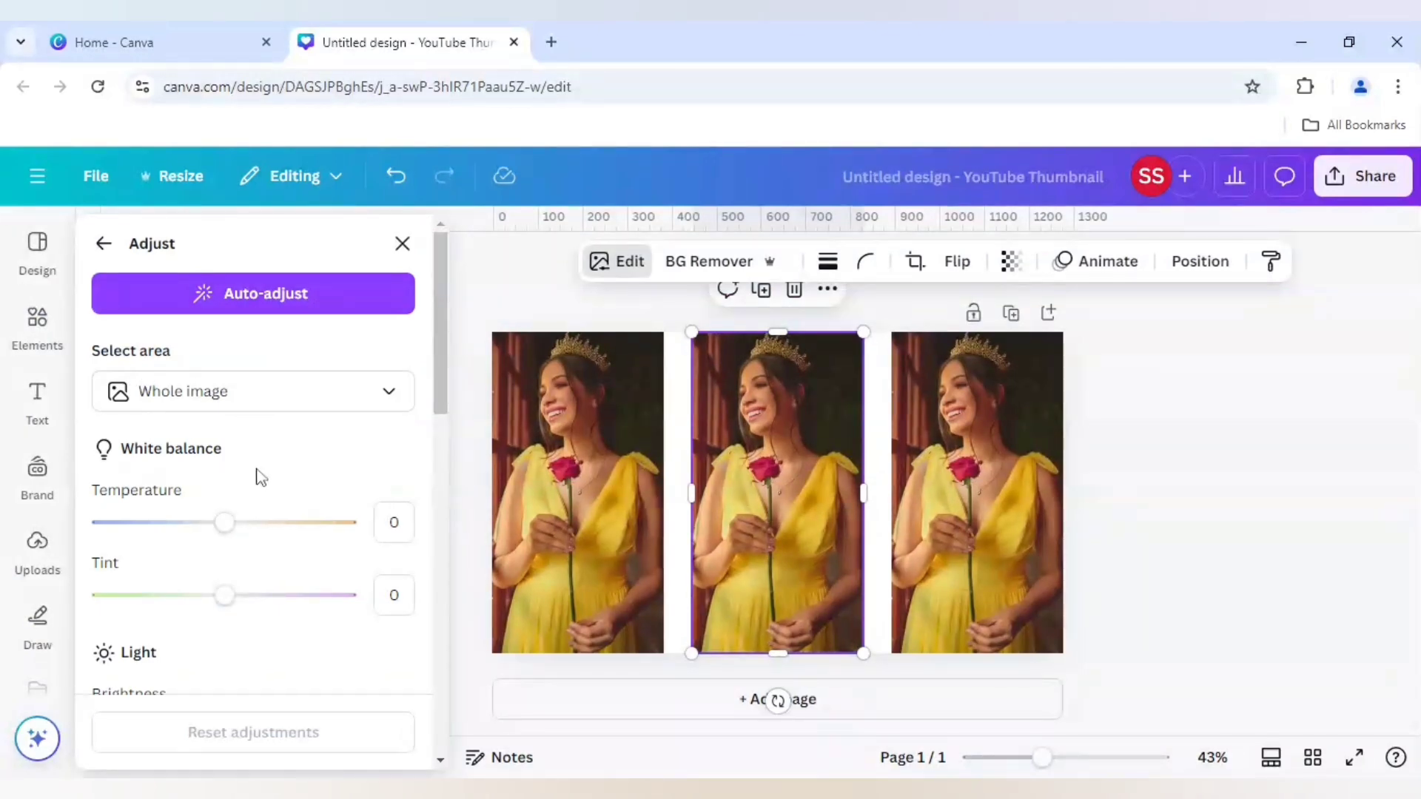
scroll(261, 478, "down", 5)
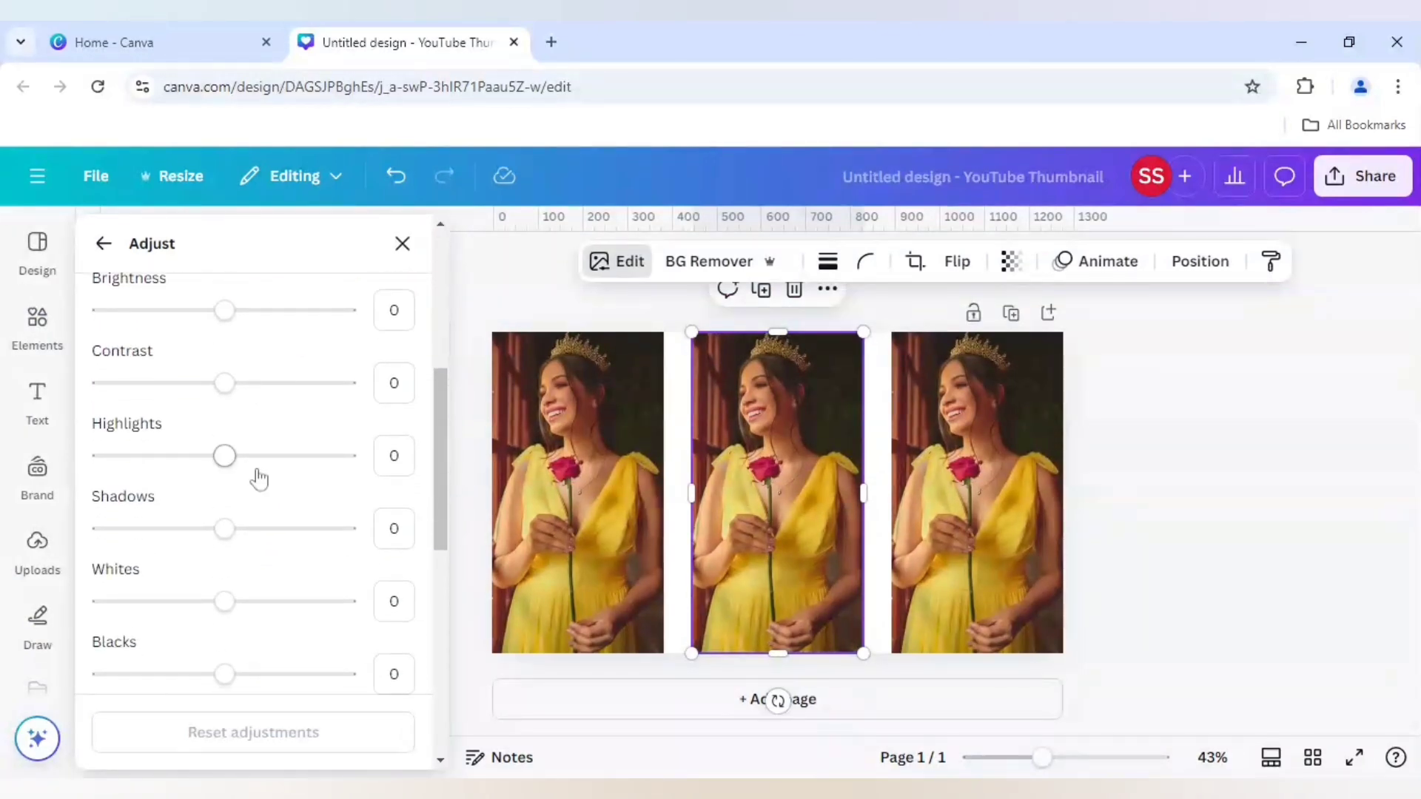
scroll(259, 480, "down", 6)
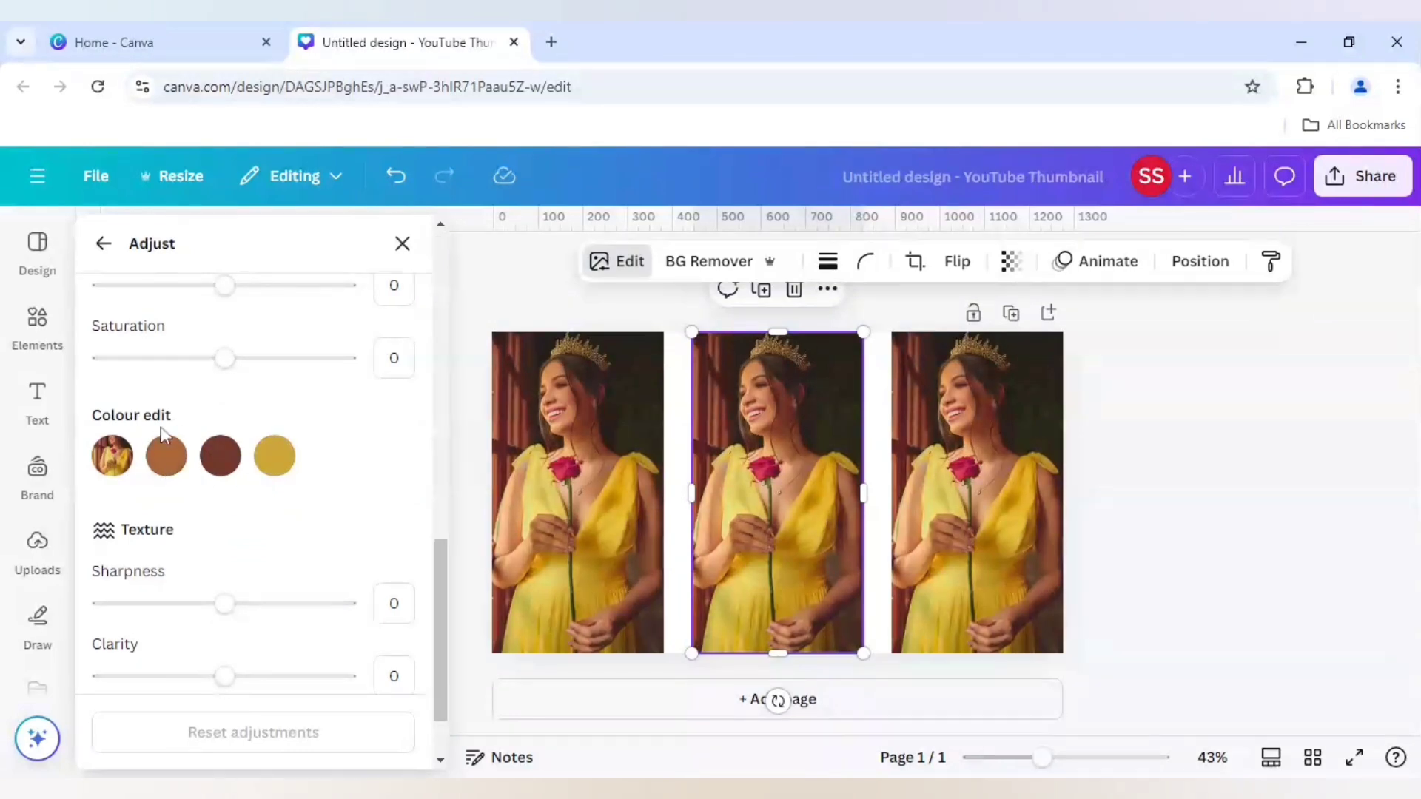
left_click(272, 464)
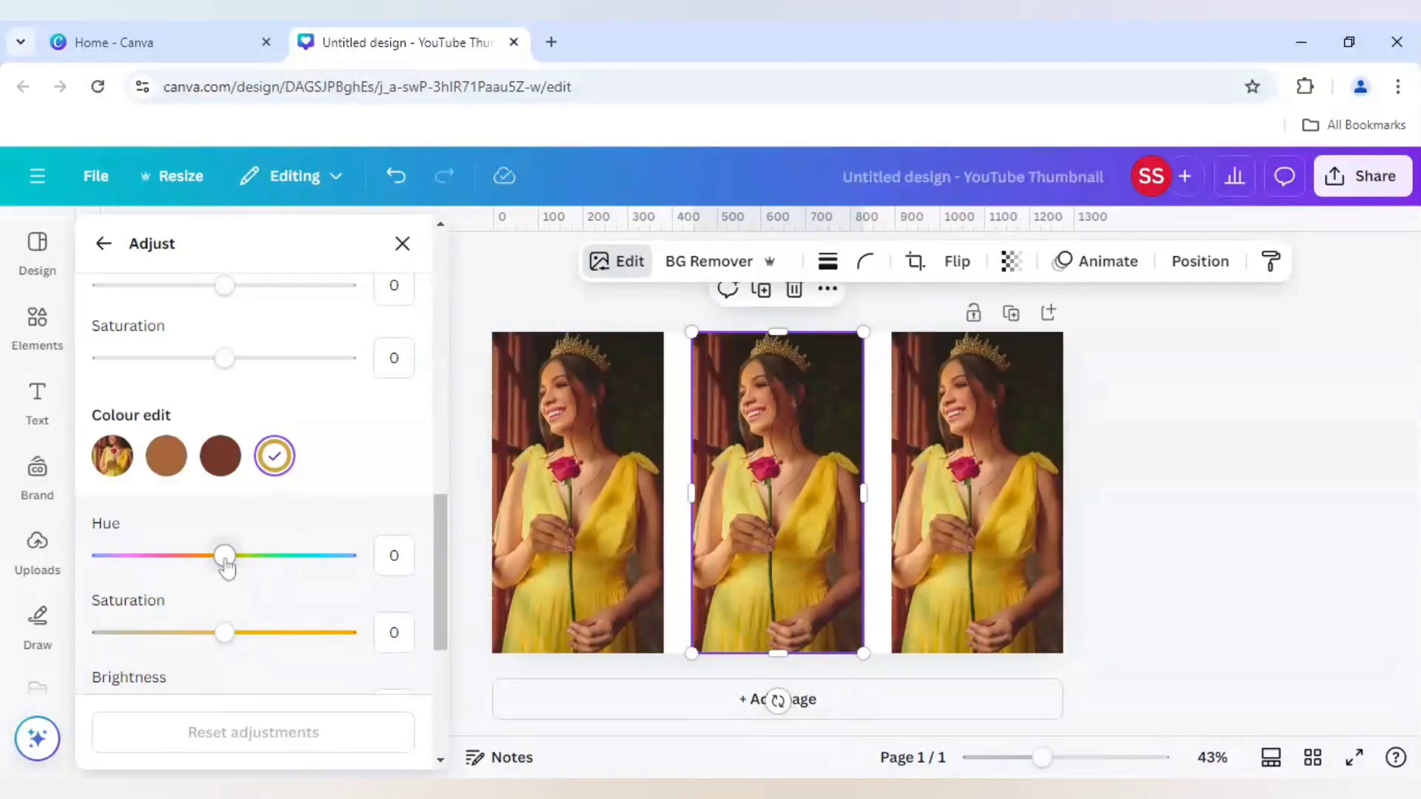
left_click_drag(226, 566, 314, 570)
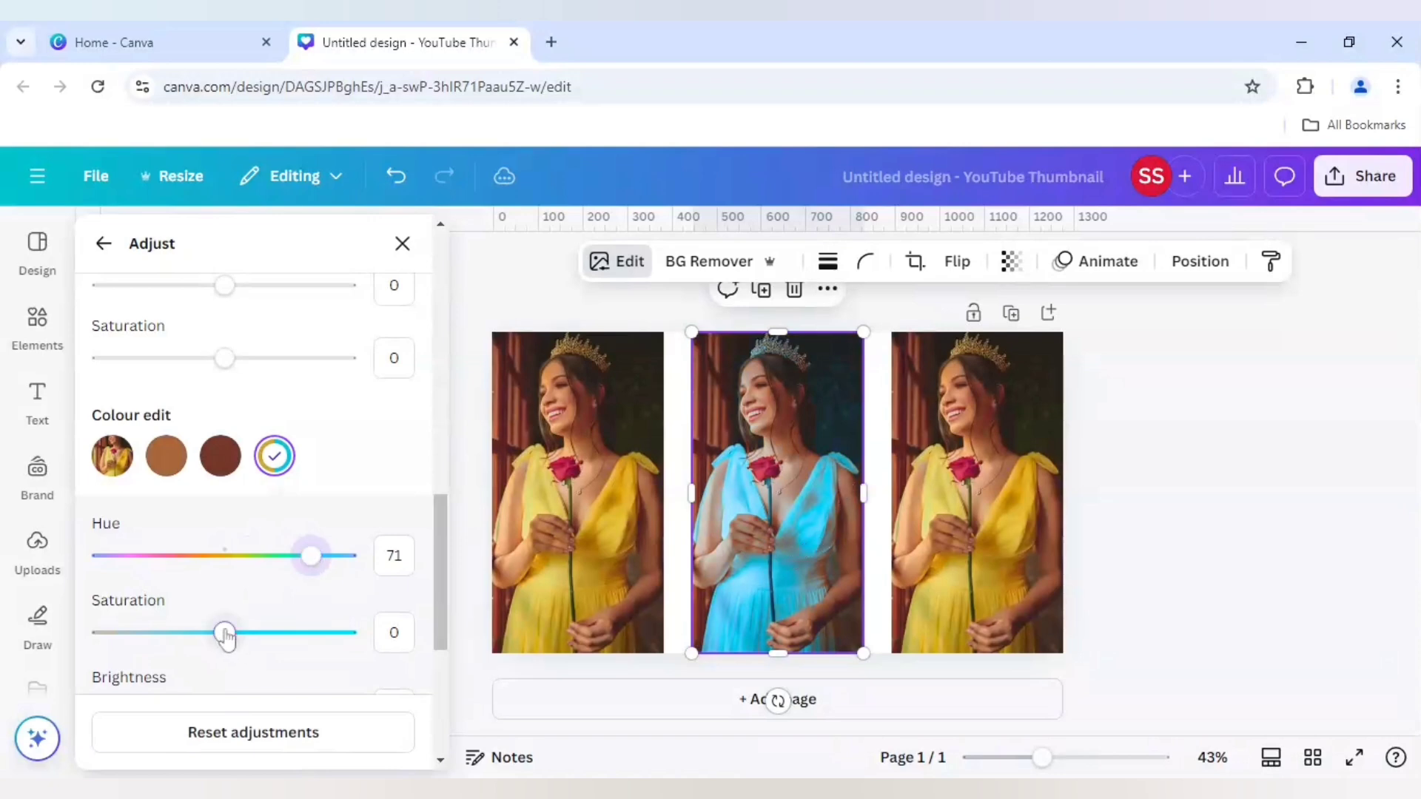
left_click_drag(224, 632, 264, 643)
left_click_drag(317, 570, 317, 572)
Recolour the dress in the right photo pink-purple by setting its yellow tone's hue to -74 and saturation to 47.
left_click(943, 592)
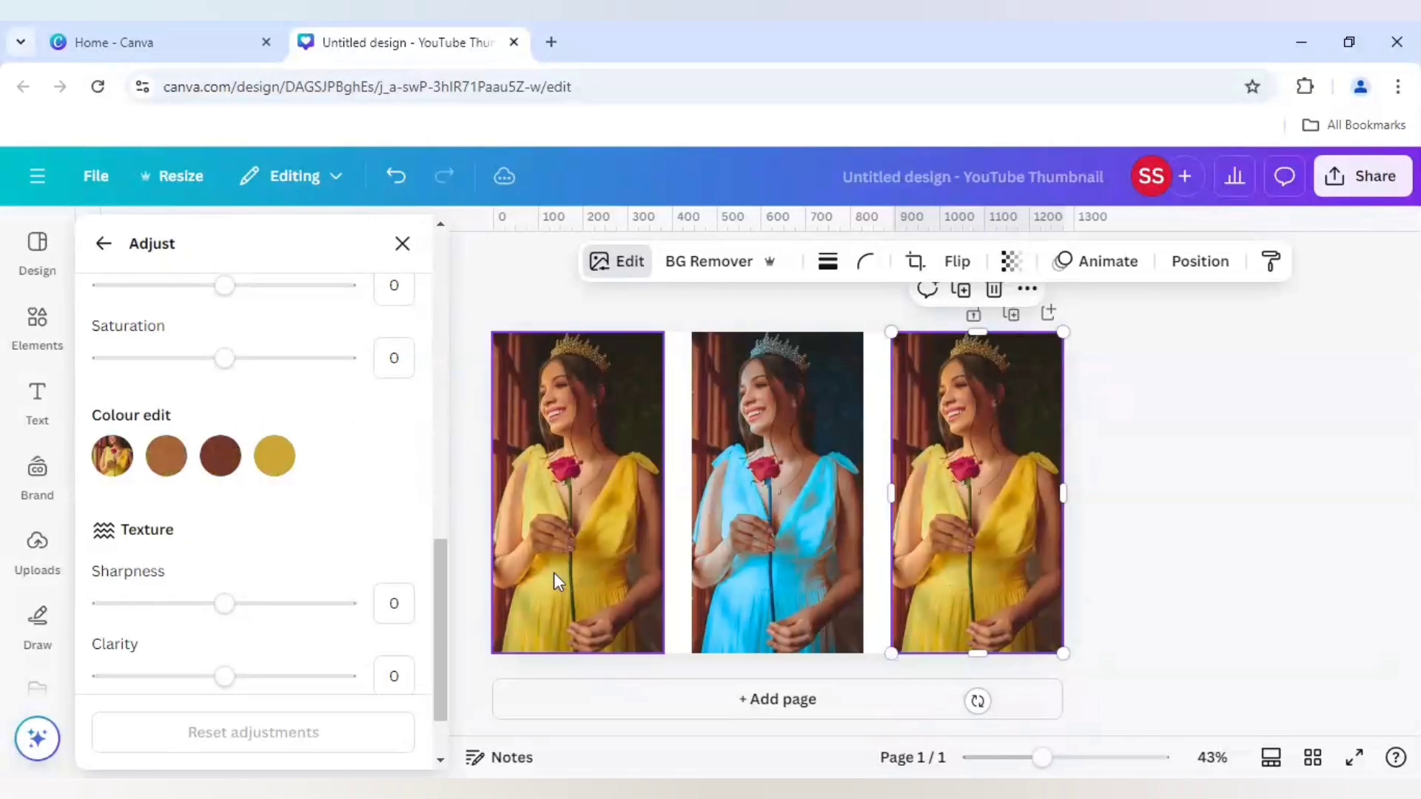
left_click(275, 456)
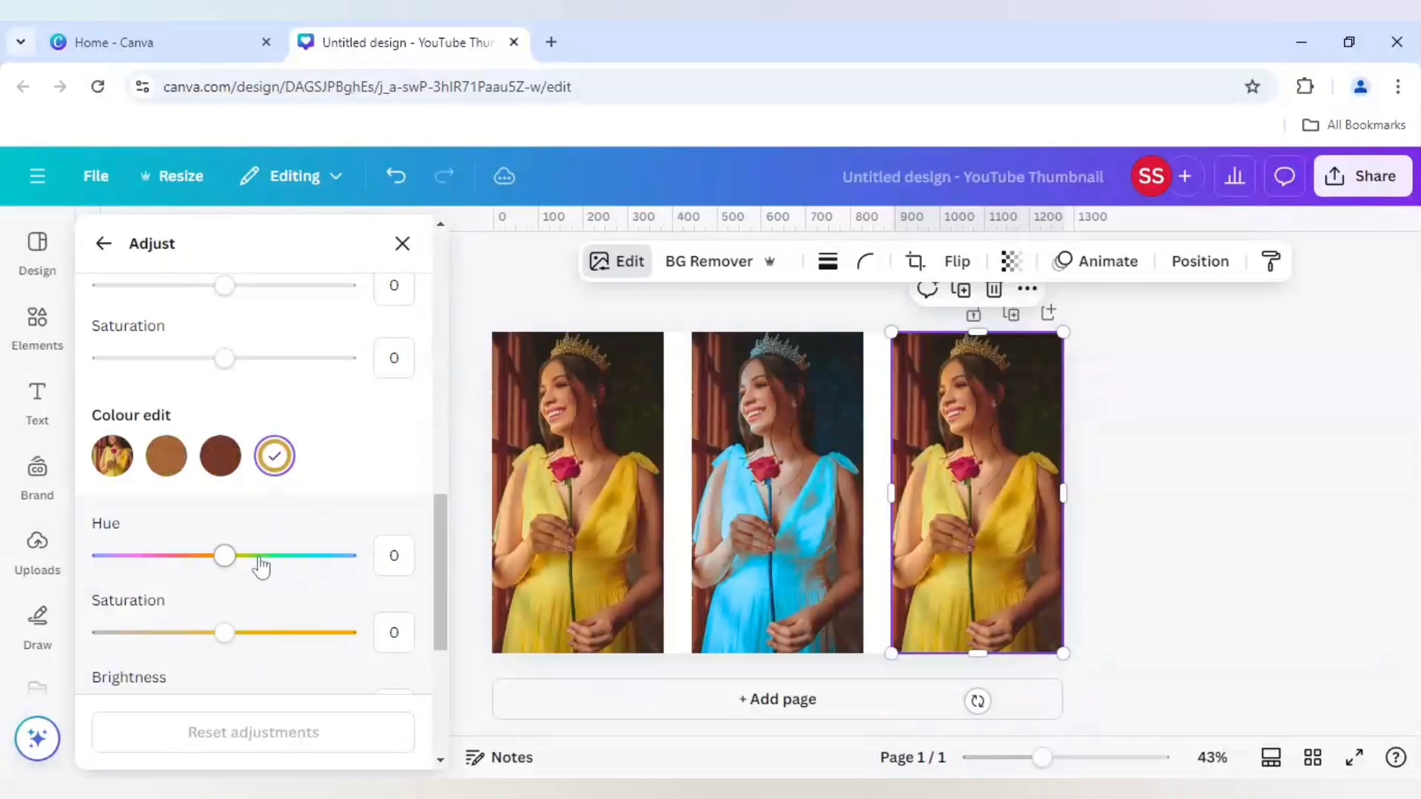
left_click_drag(224, 556, 136, 564)
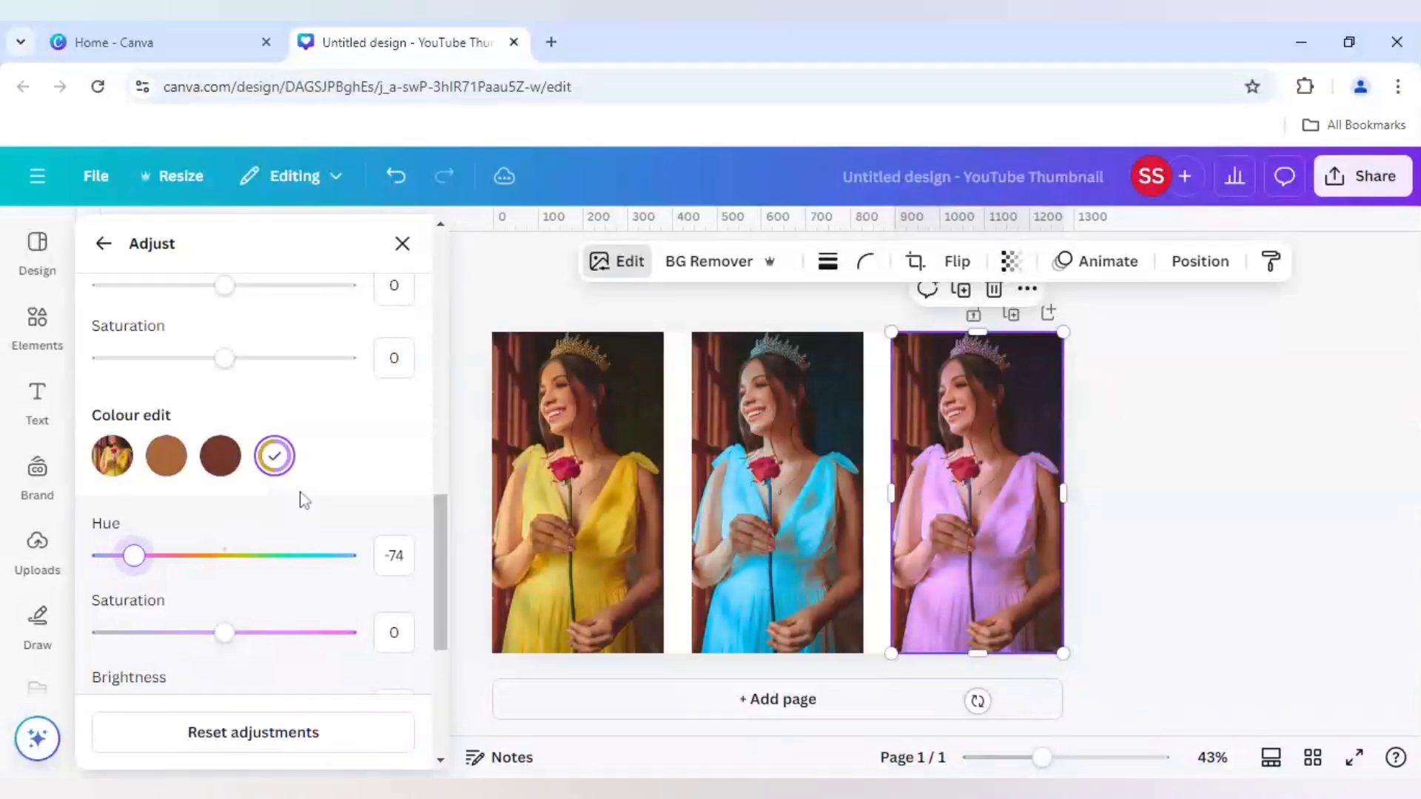
left_click_drag(224, 633, 282, 634)
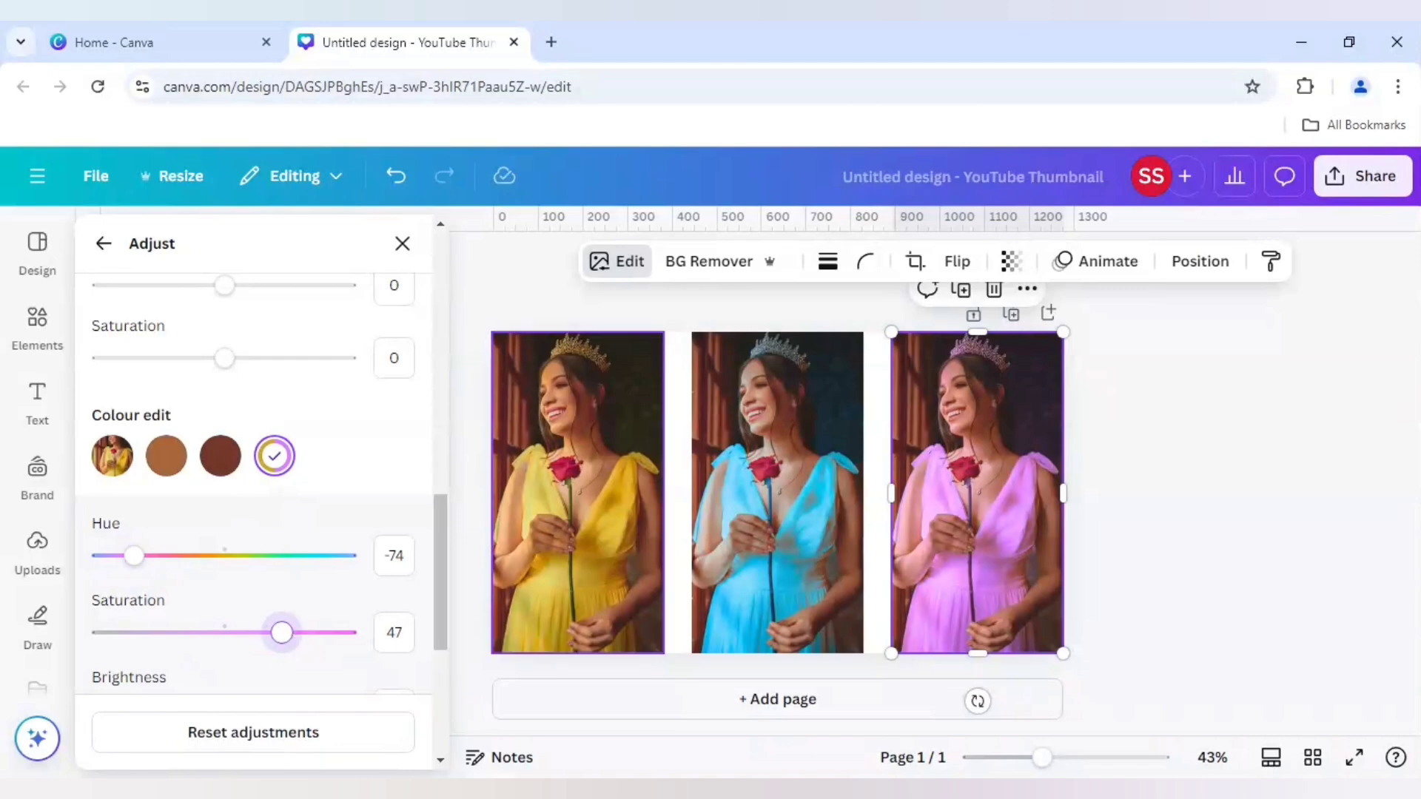
Recolour the dress in the left photo green by setting its yellow tone's hue to 33 and saturation to 21.
left_click(604, 536)
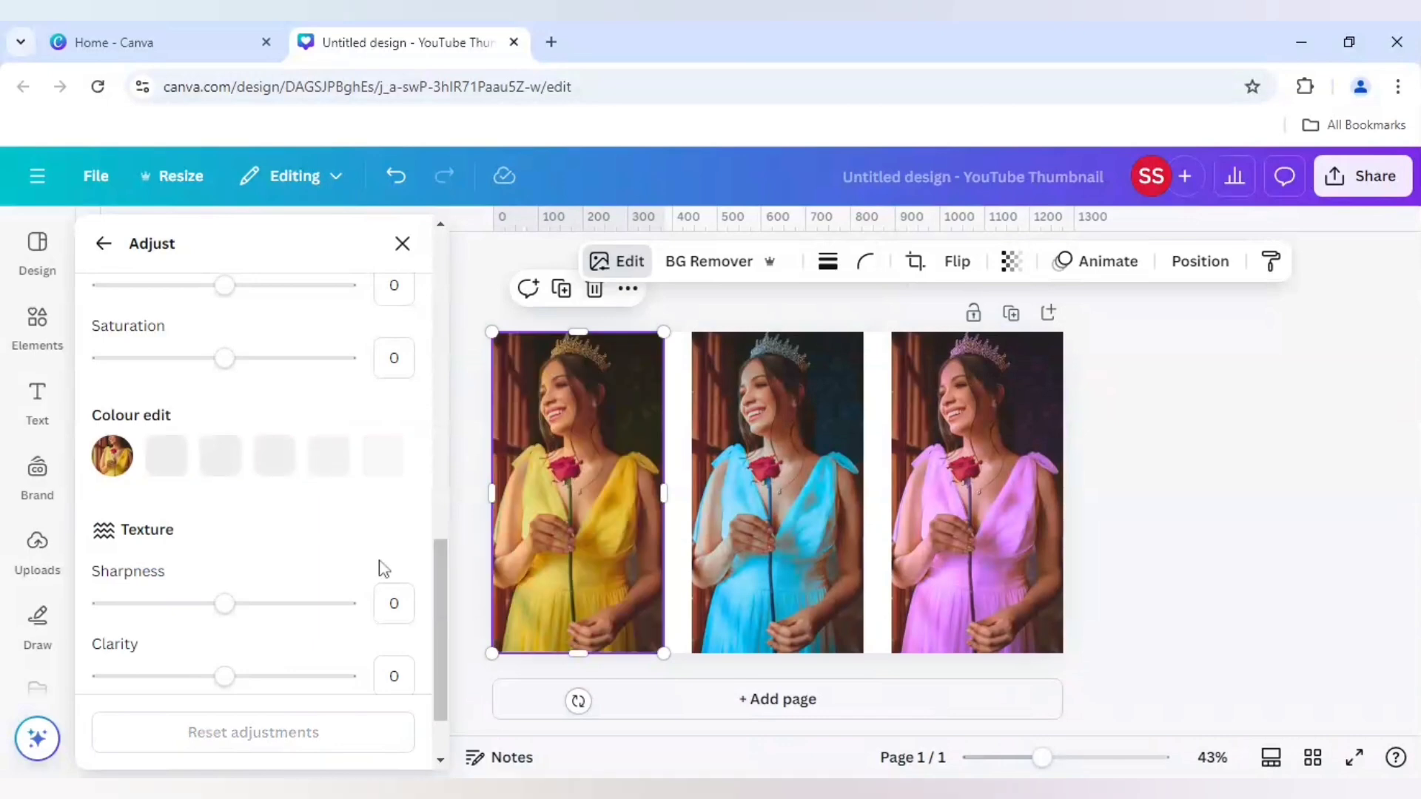
left_click(274, 456)
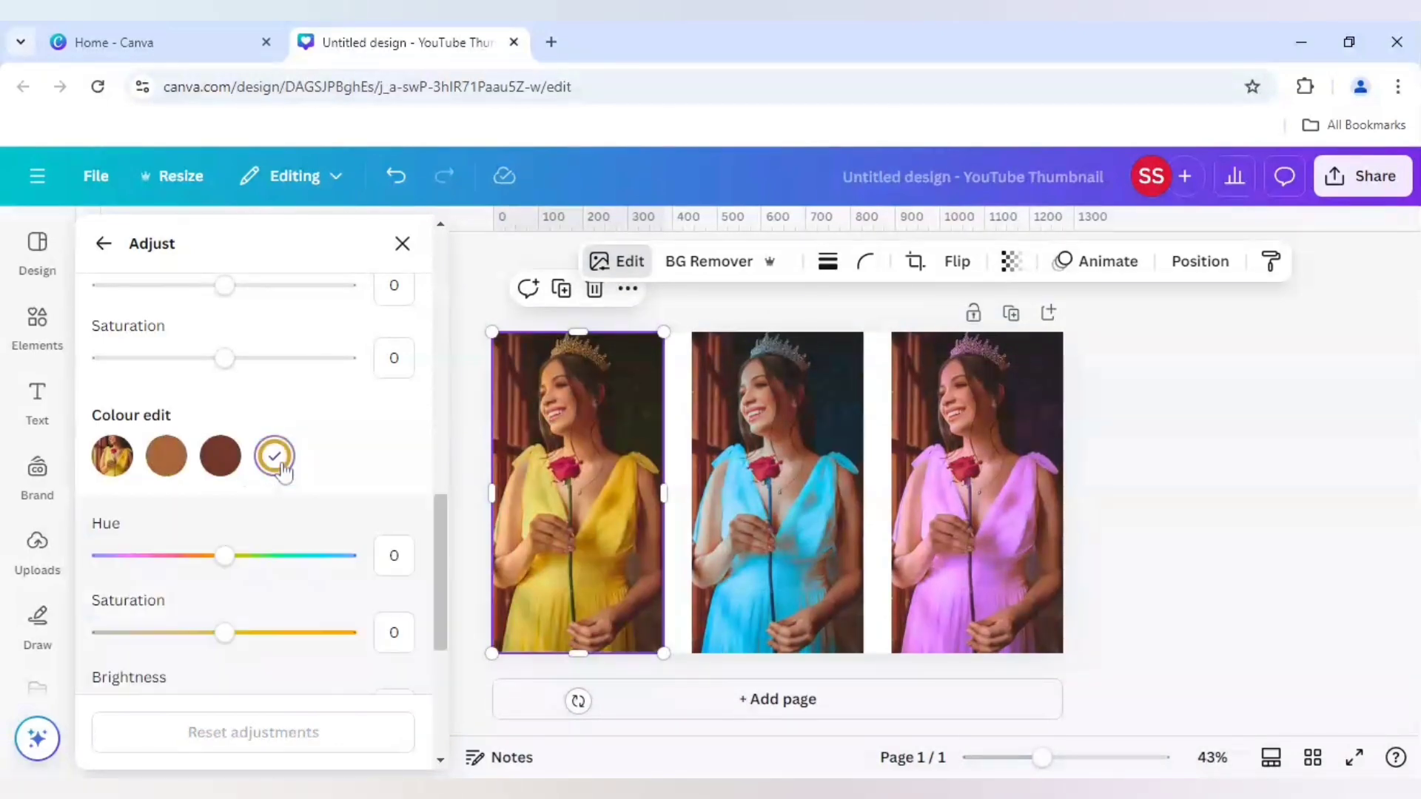
left_click_drag(224, 555, 361, 580)
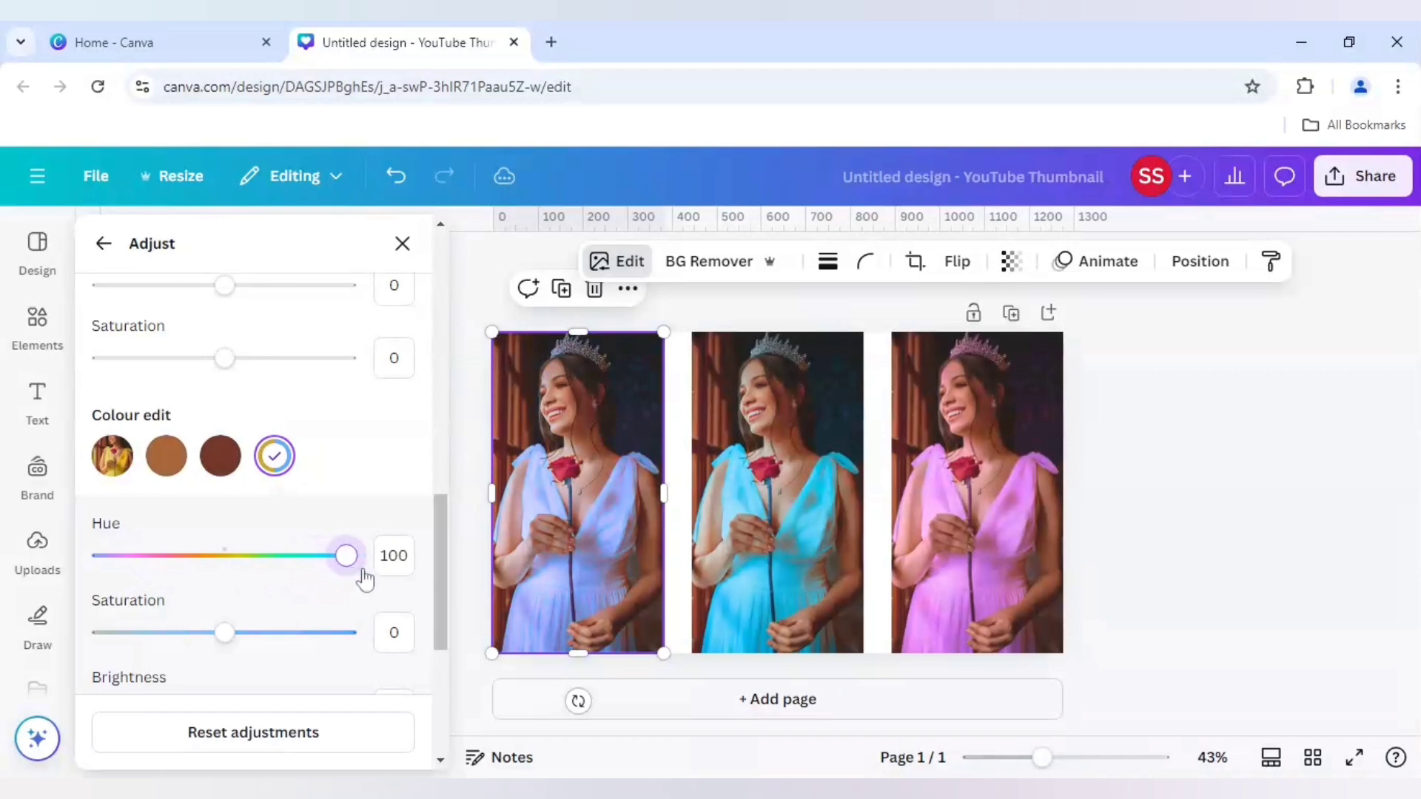
left_click_drag(224, 634, 319, 633)
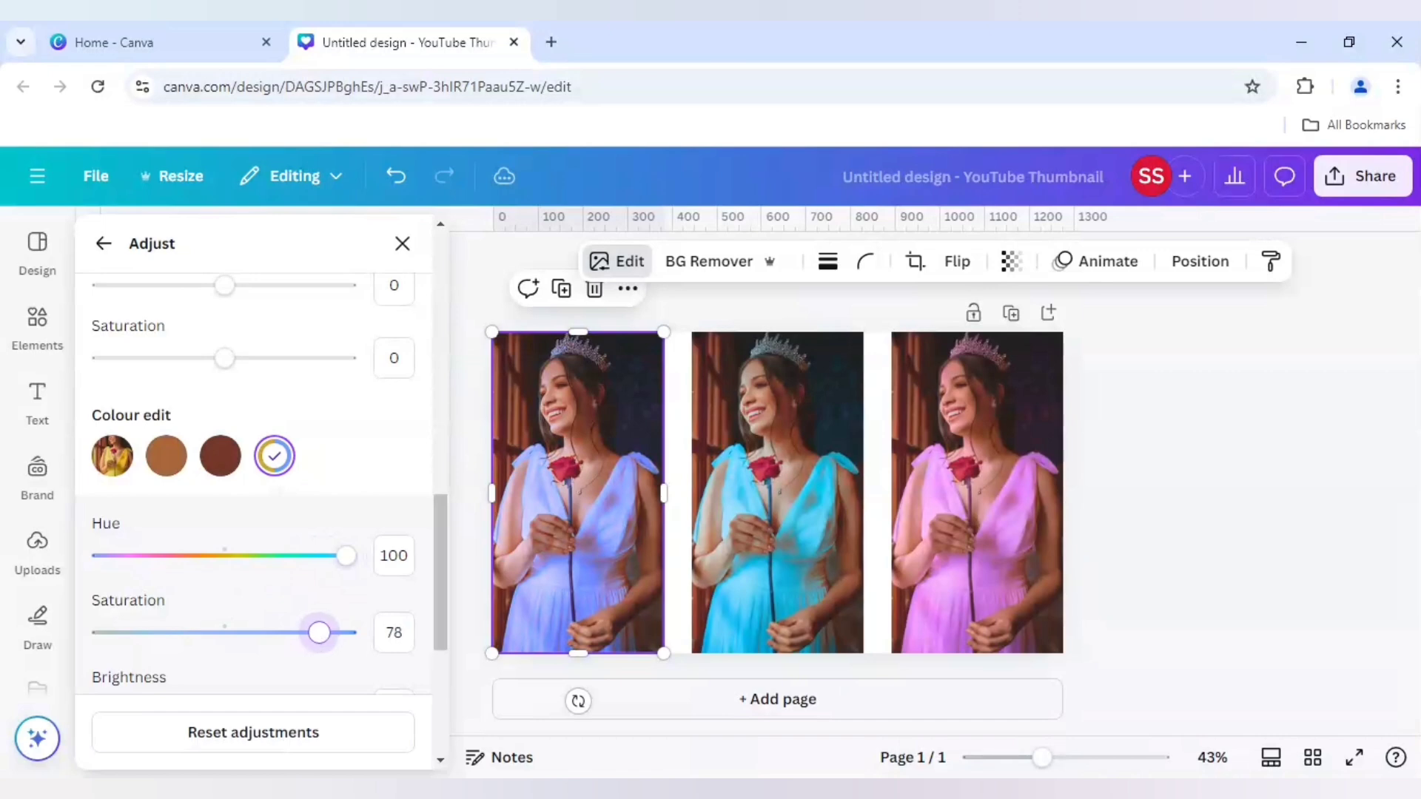
left_click_drag(316, 571, 266, 571)
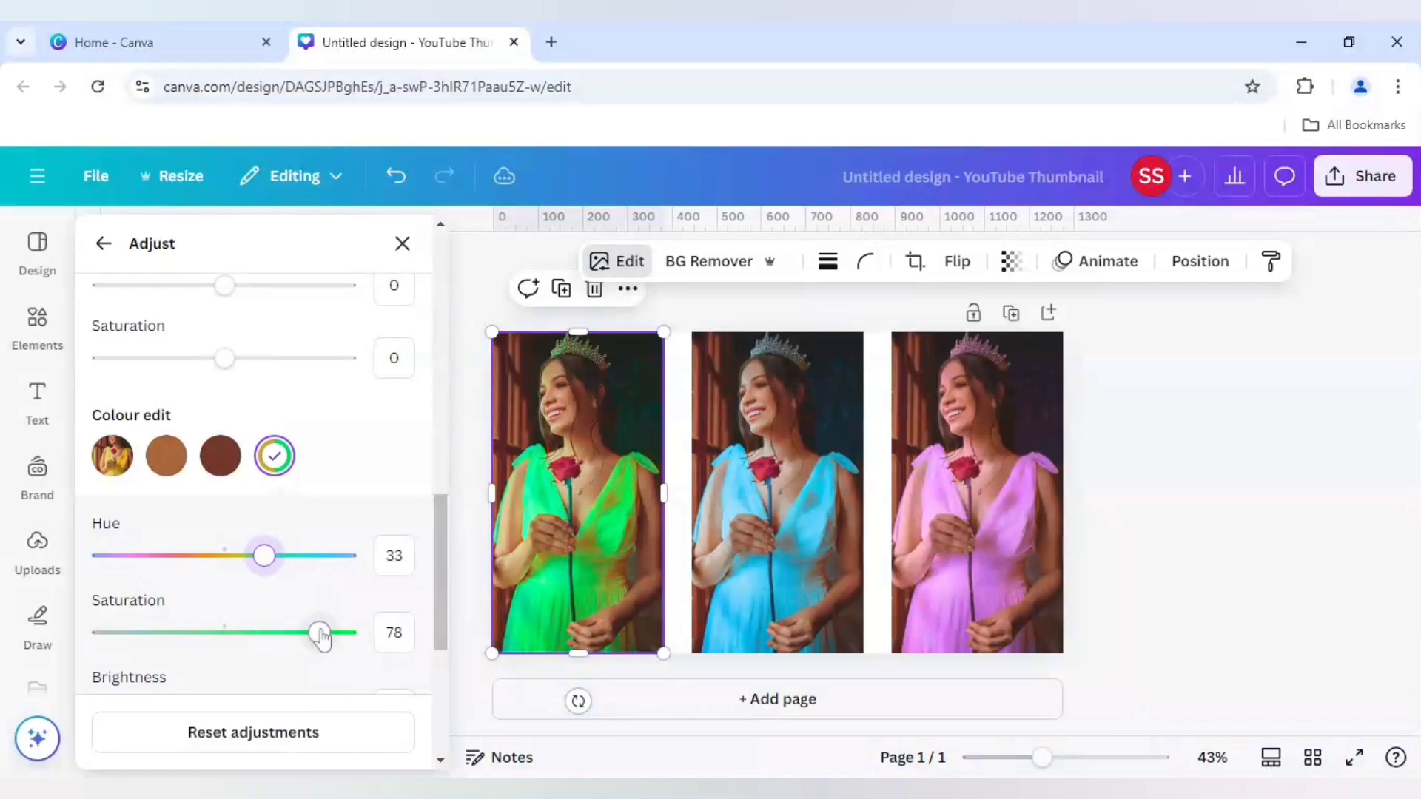
left_click_drag(318, 632, 252, 639)
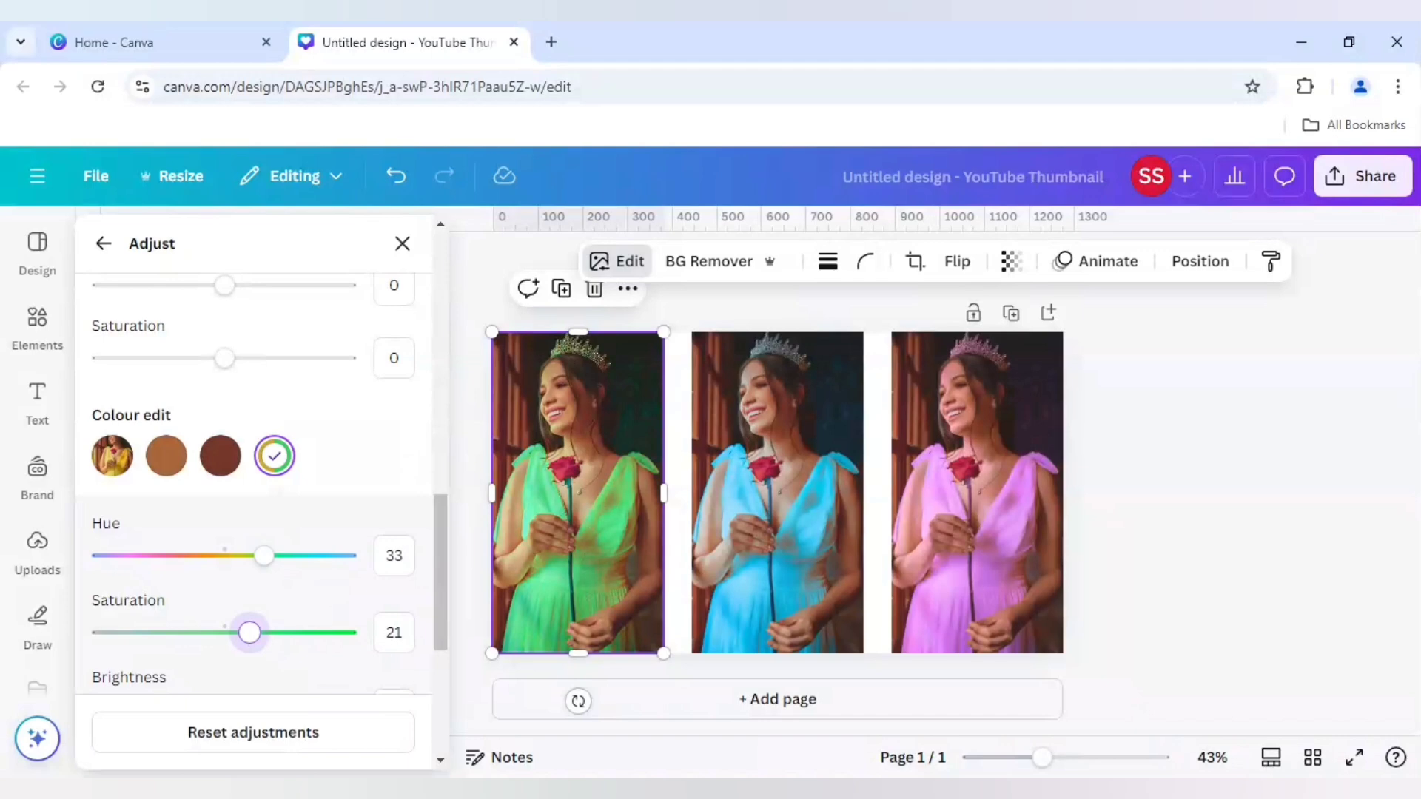
Set the saturation of the orange-brown skin tone in the left photo to -21.
scroll(417, 457, "down", 2)
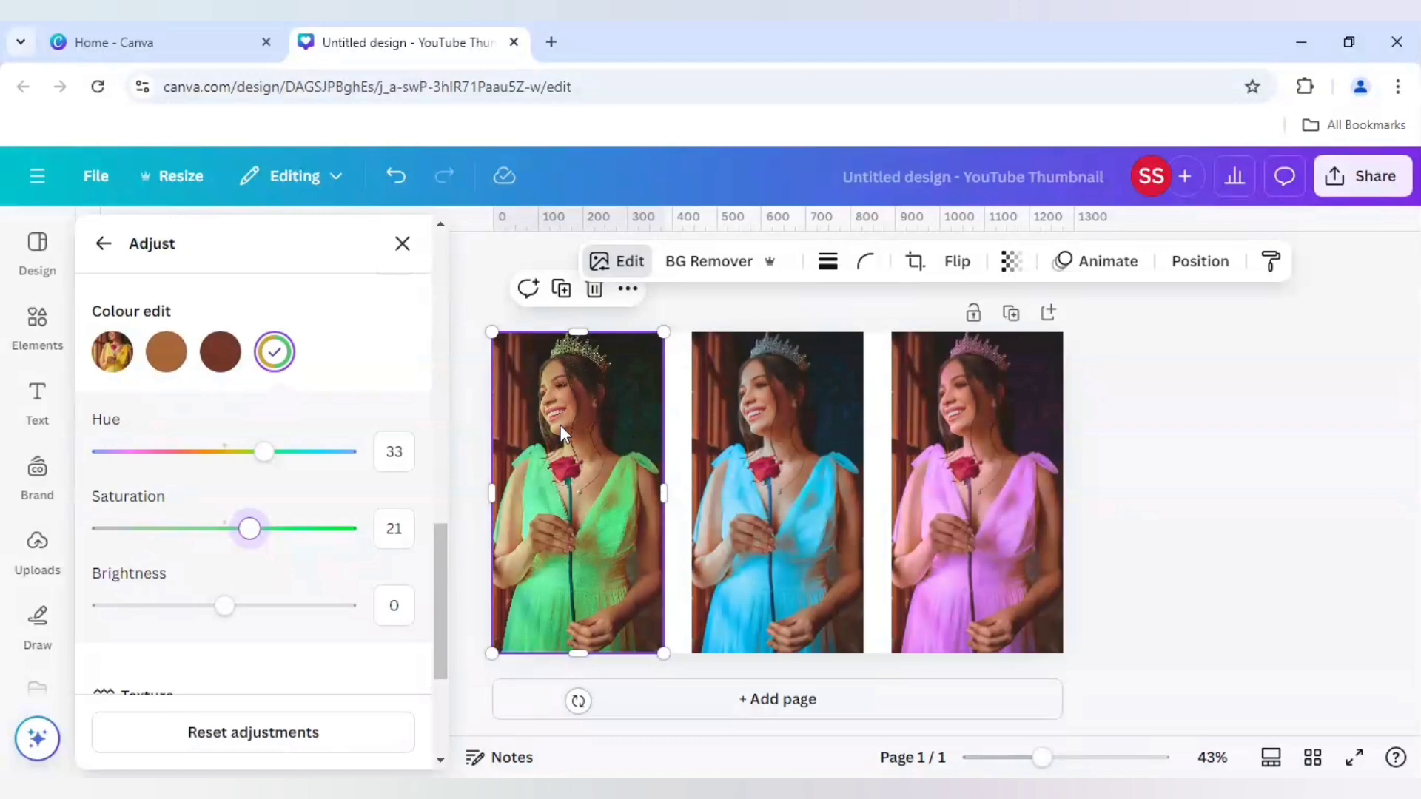
left_click(167, 354)
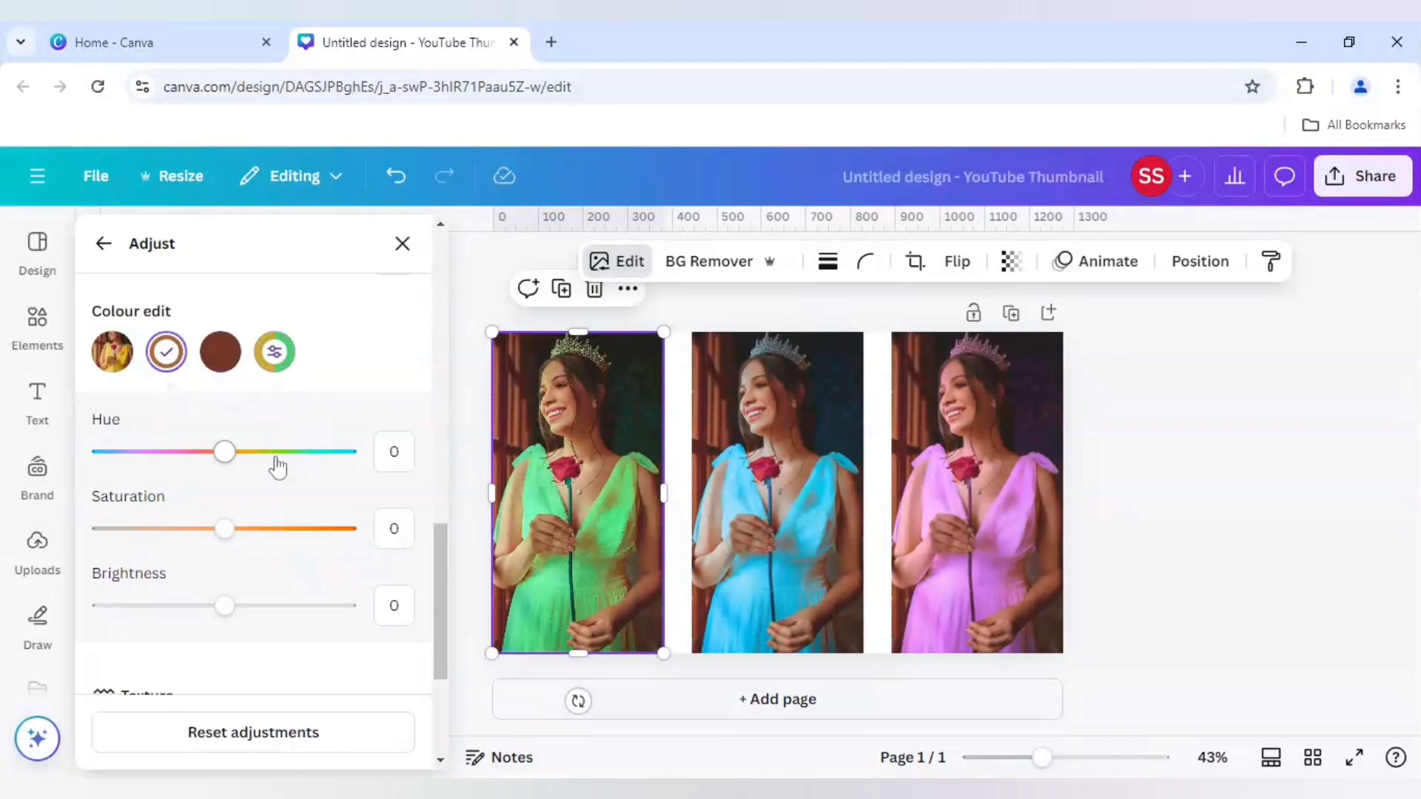
left_click_drag(226, 548, 202, 549)
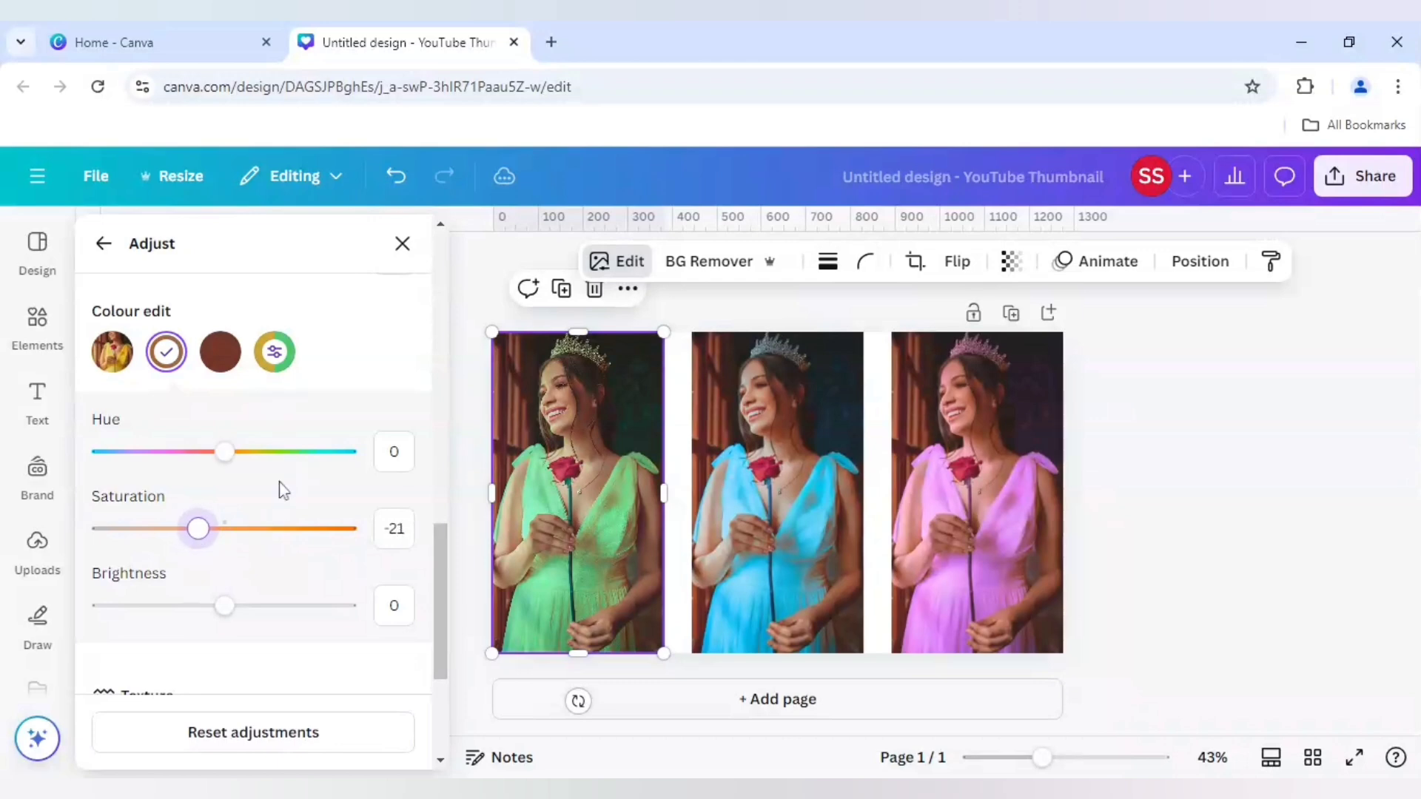
Set the orange-brown tone in the right photo to saturation -26 and brightness 11.
left_click(973, 451)
left_click_drag(224, 530, 192, 536)
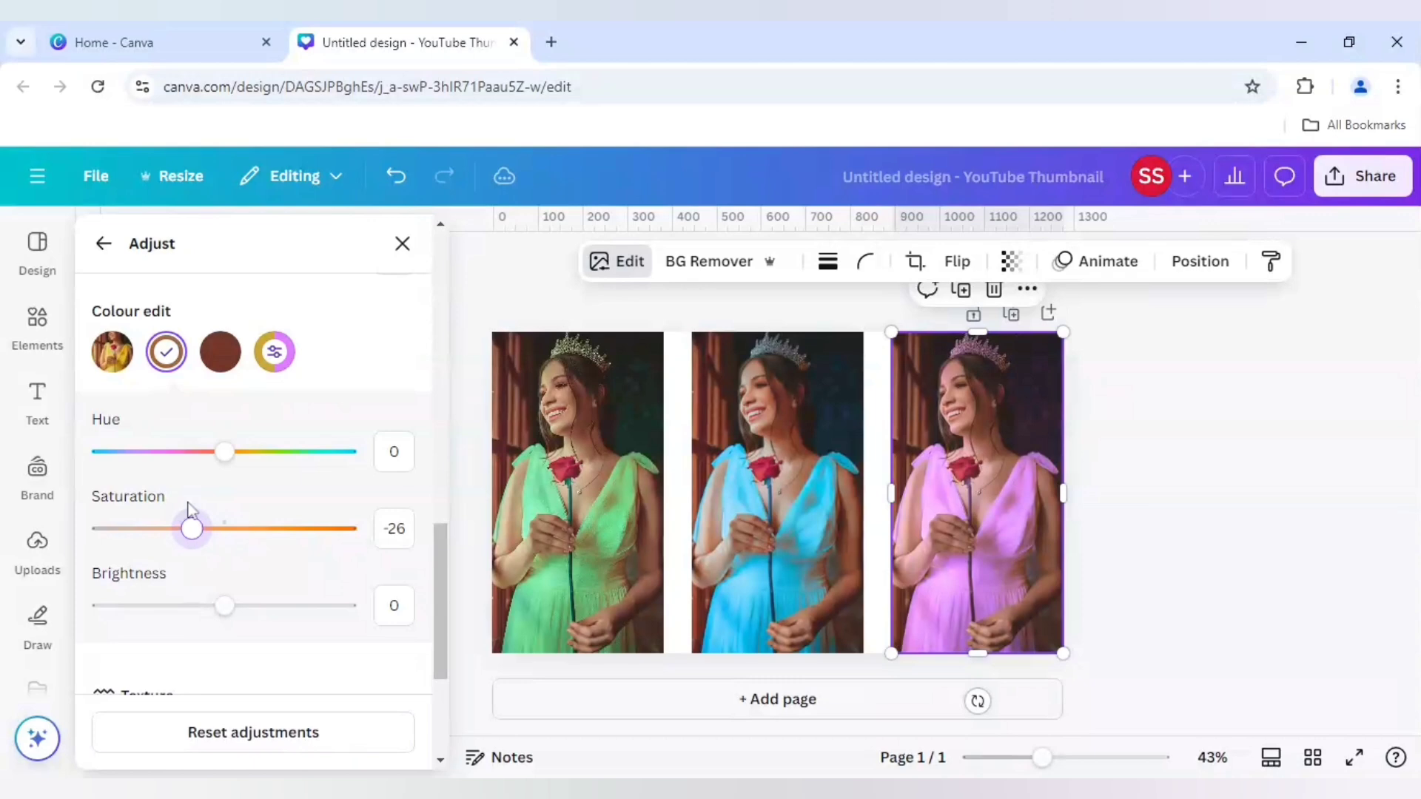
mouse_move(224, 606)
left_mouse_down()
mouse_move(260, 620)
mouse_move(242, 626)
left_mouse_up()
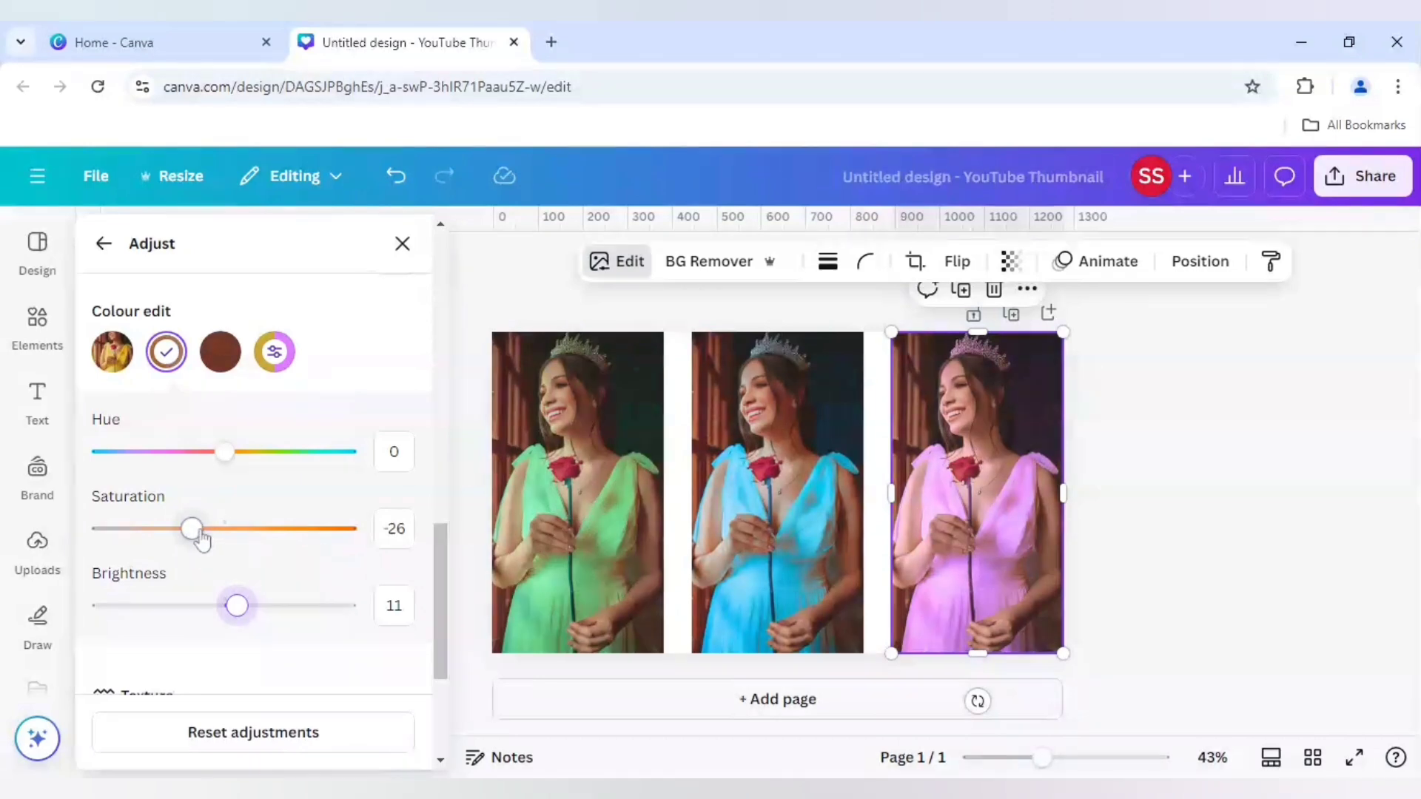
Turn the right photo's dress greyish white by setting its yellow tone's saturation to -100, with brightness at 0.
left_click(274, 351)
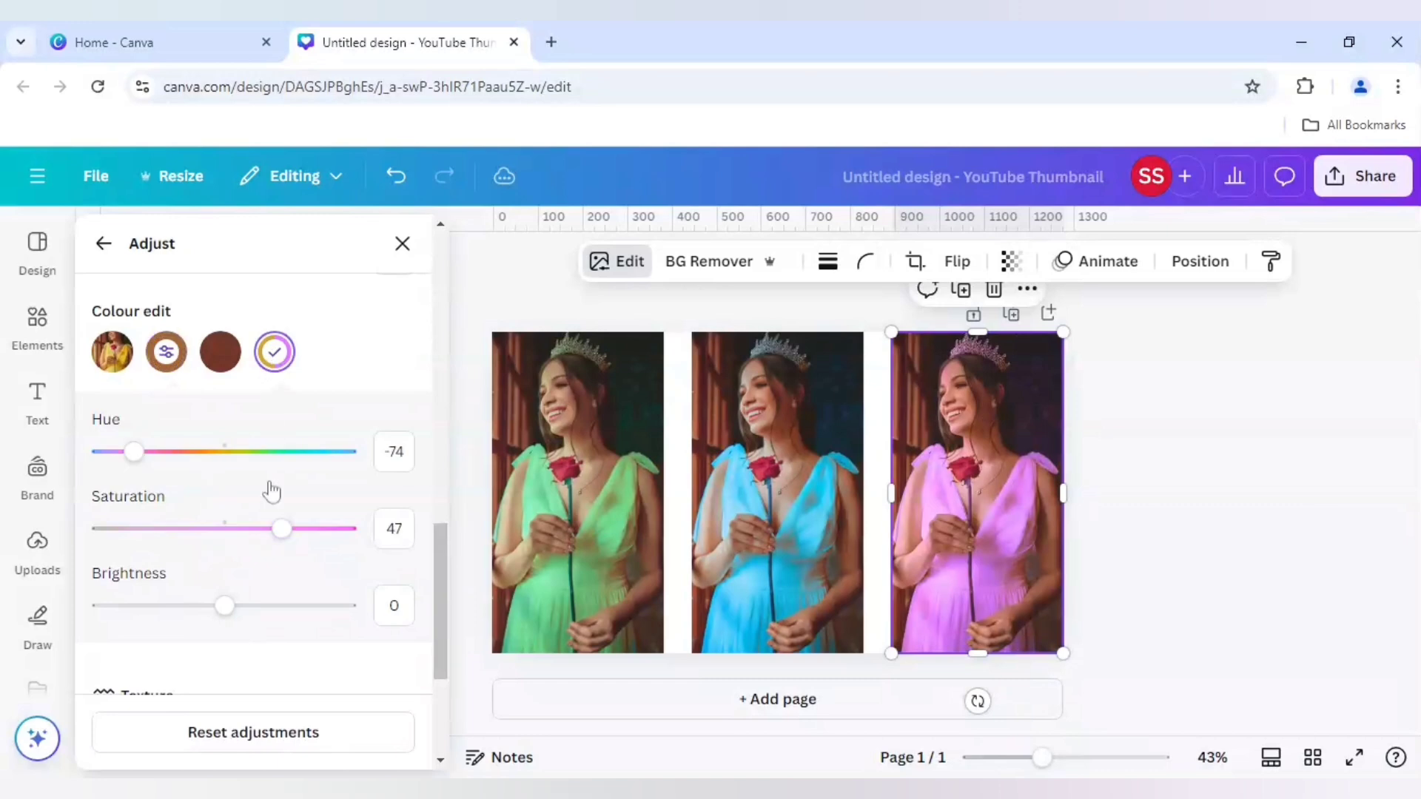
left_click_drag(271, 543, 69, 540)
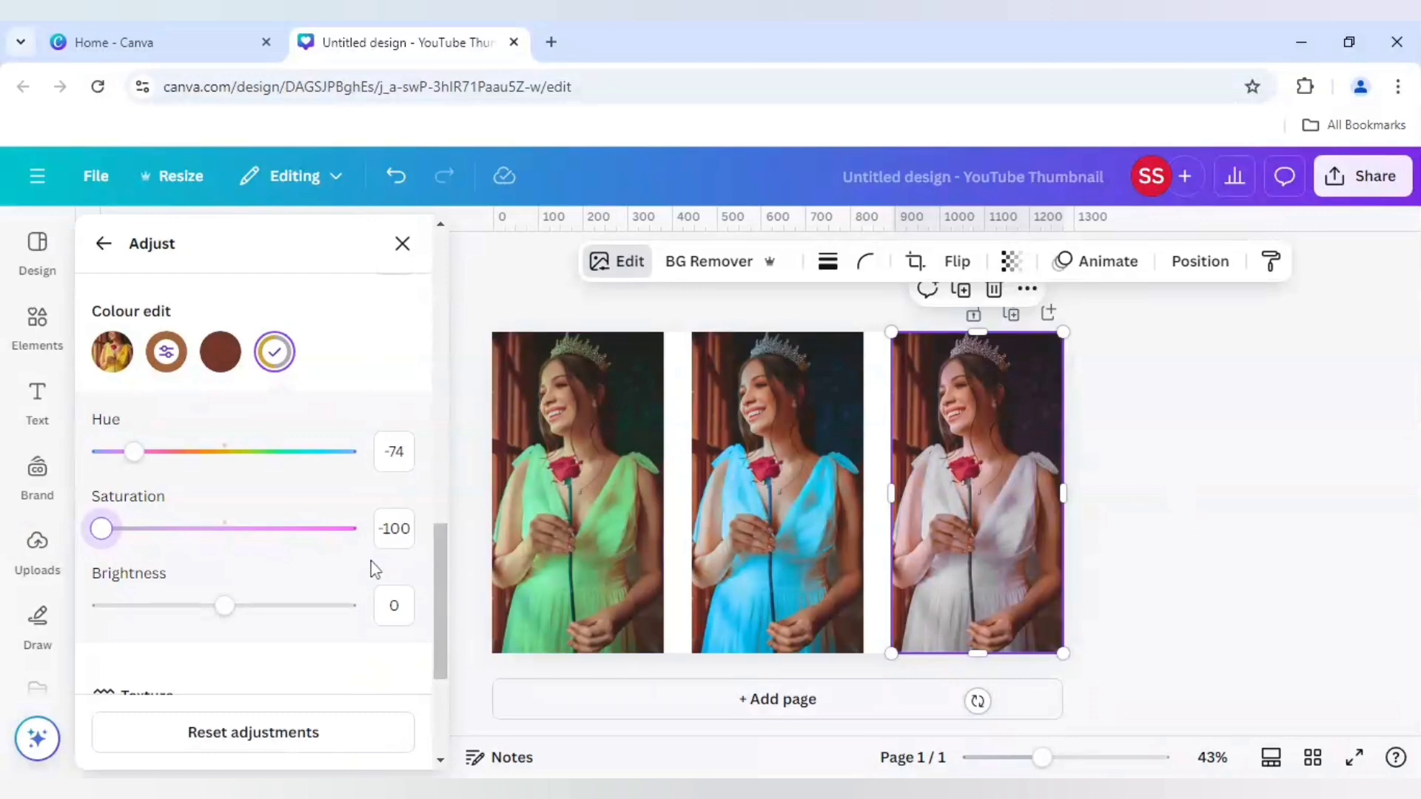
mouse_move(232, 614)
left_mouse_down()
mouse_move(71, 620)
mouse_move(233, 628)
left_mouse_up()
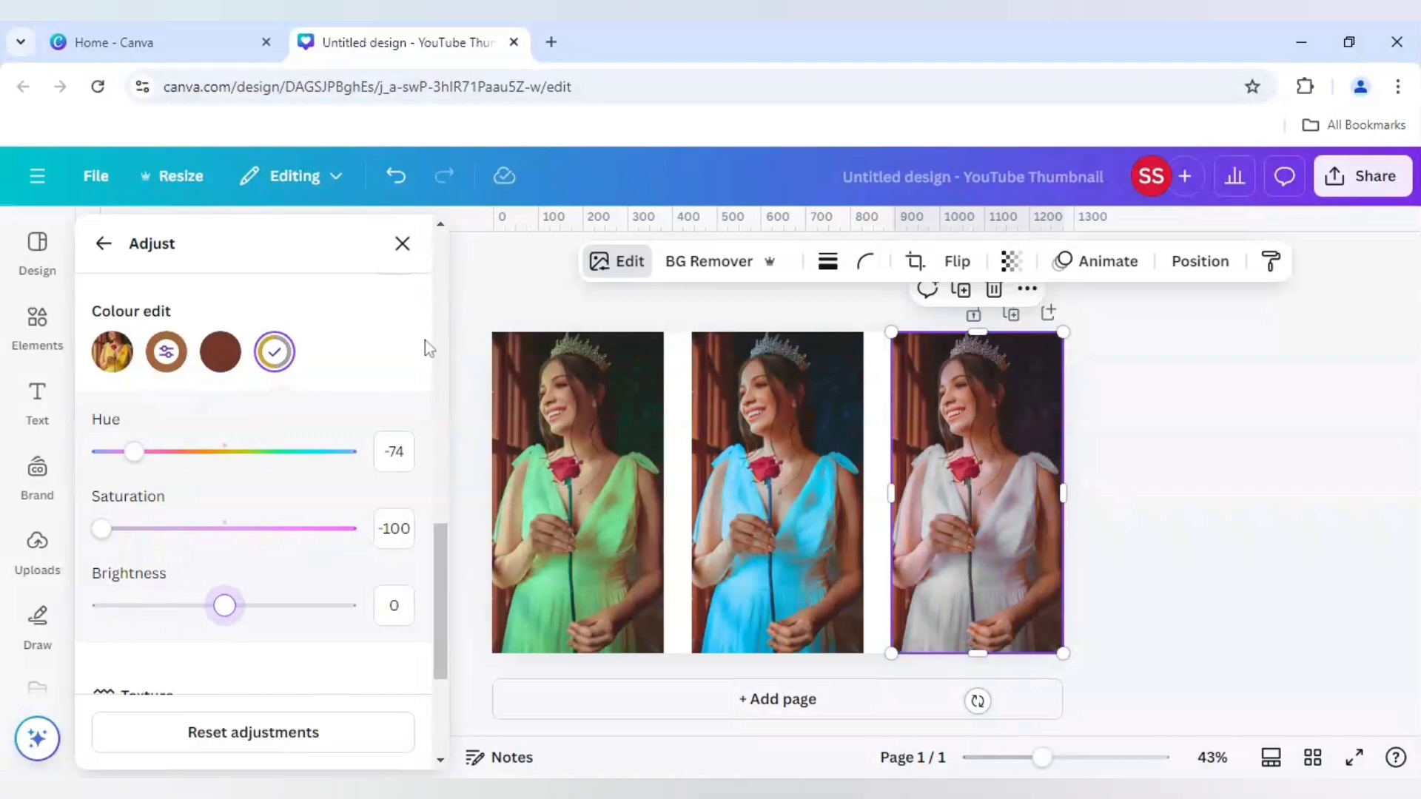